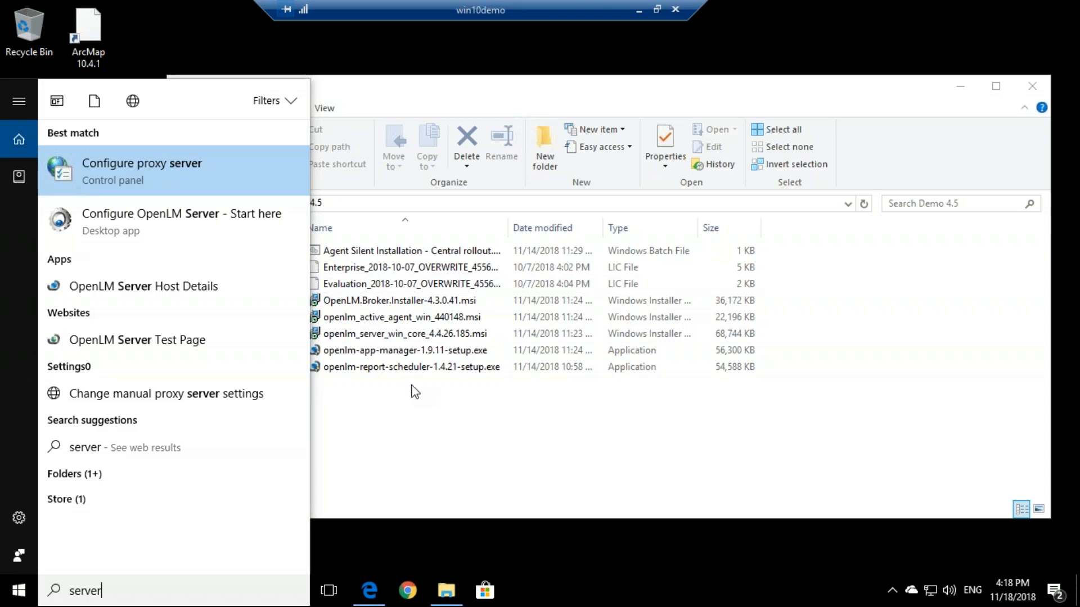
# - Select openlm-report-scheduler-1.4.21-setup.exe in the Demo 4.5 folder
pyautogui.click(396, 371)
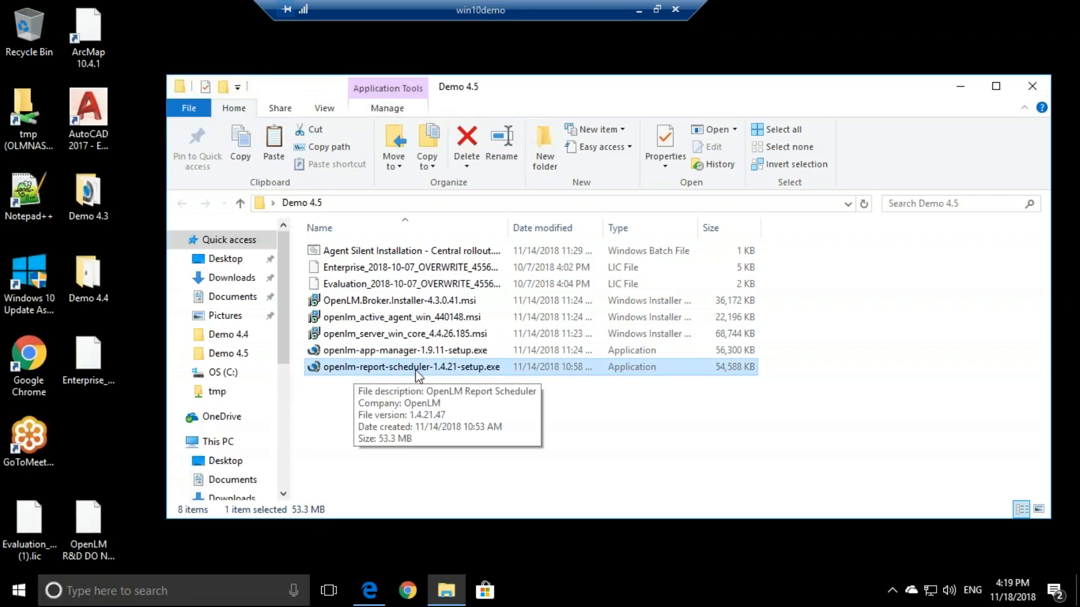
# - Launch the Report Scheduler installer, approve the UAC prompt and accept the licence agreement
pyautogui.doubleClick(374, 372)
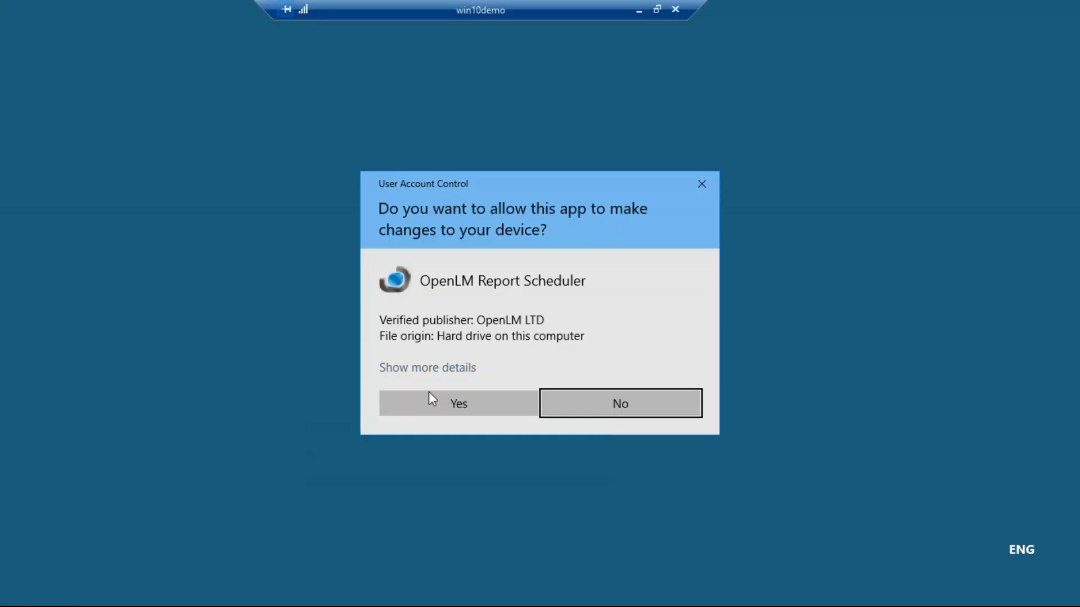
pyautogui.click(440, 401)
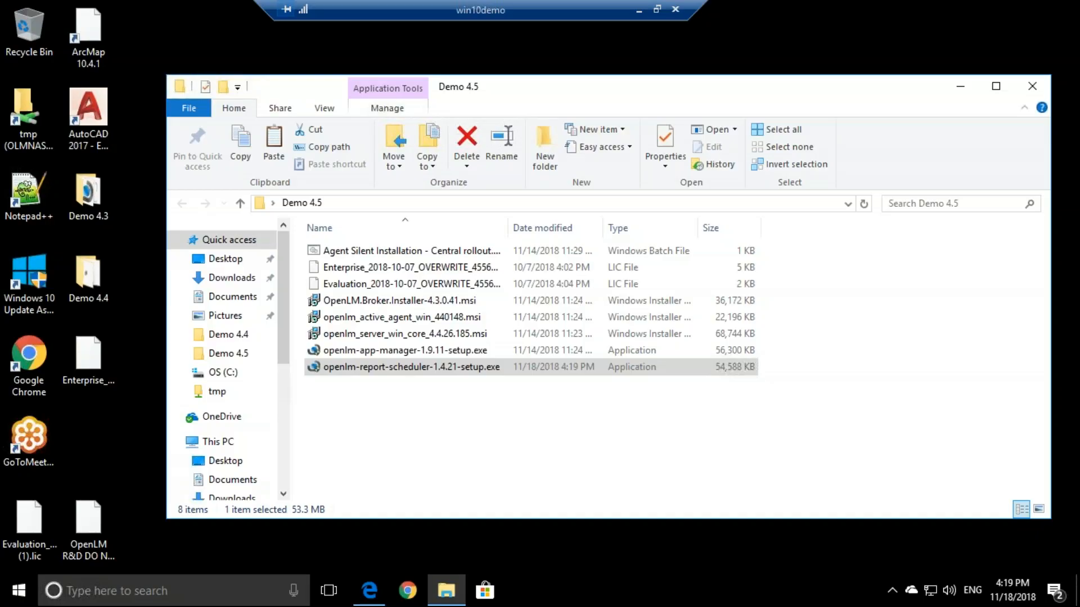
pyautogui.click(624, 421)
pyautogui.click(522, 386)
pyautogui.click(625, 421)
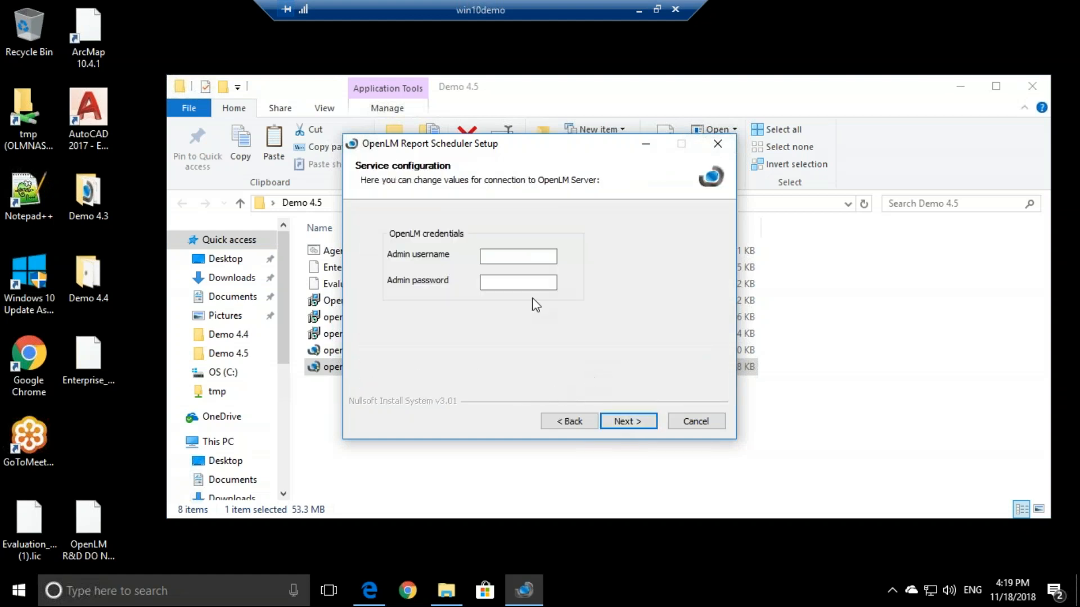
# - Enter the admin service username and password, then keep the default install folder
pyautogui.click(497, 256)
pyautogui.click(494, 281)
pyautogui.click(495, 257)
pyautogui.click(499, 283)
pyautogui.click(511, 256)
pyautogui.click(497, 284)
pyautogui.click(497, 257)
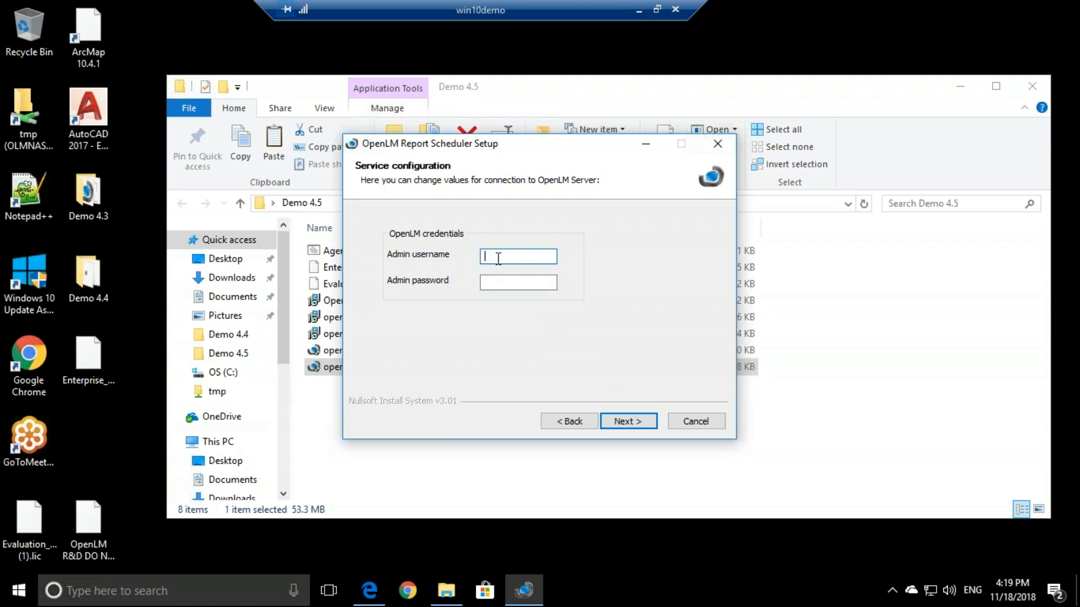
pyautogui.click(618, 419)
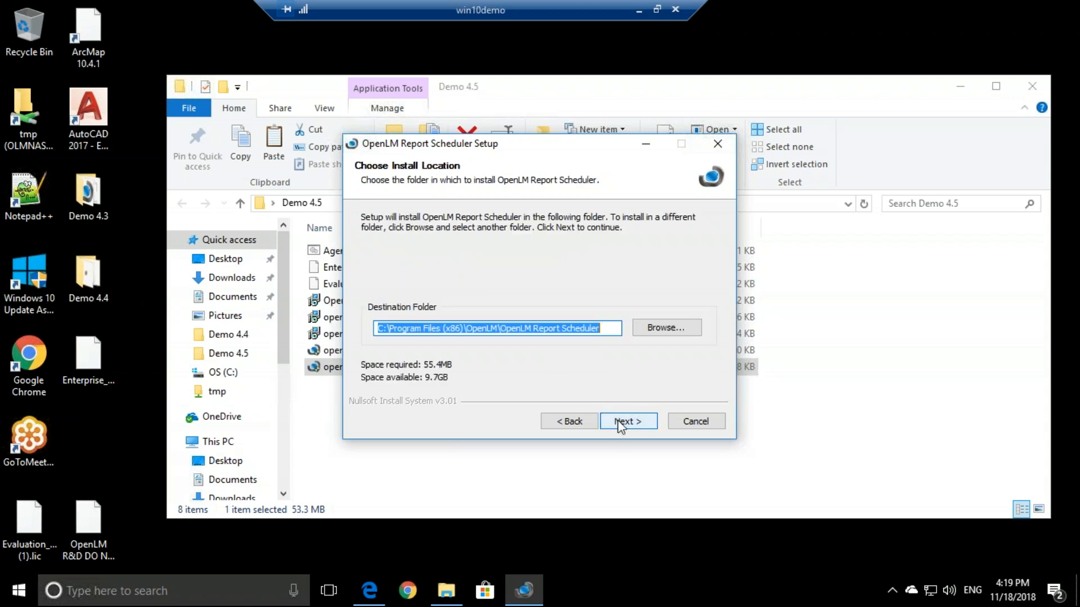
pyautogui.click(617, 420)
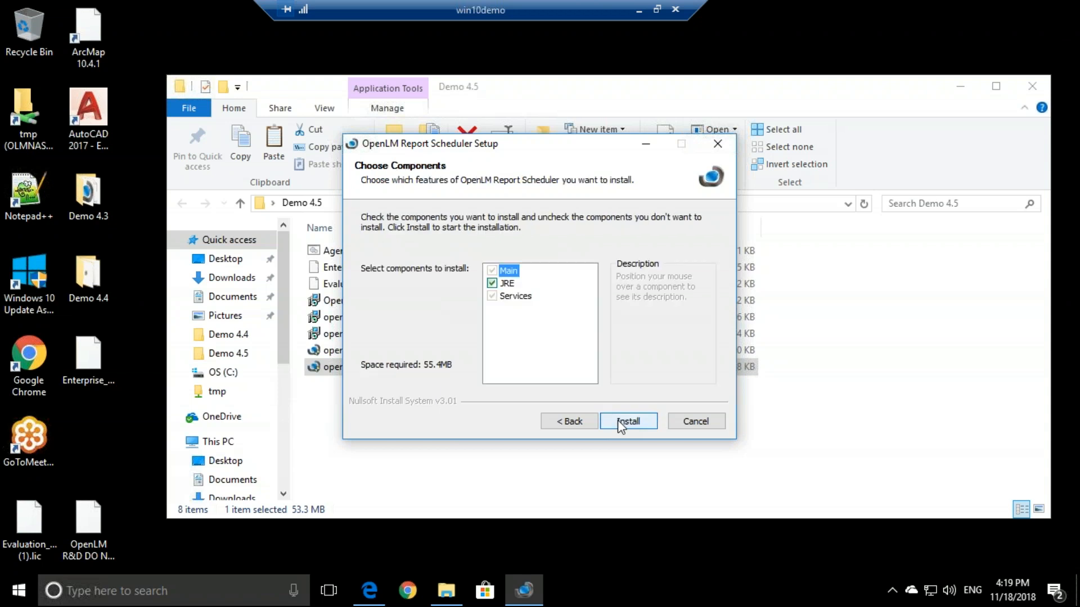
# - Install the Main, JRE and Services components and close the finished setup wizard
pyautogui.click(618, 420)
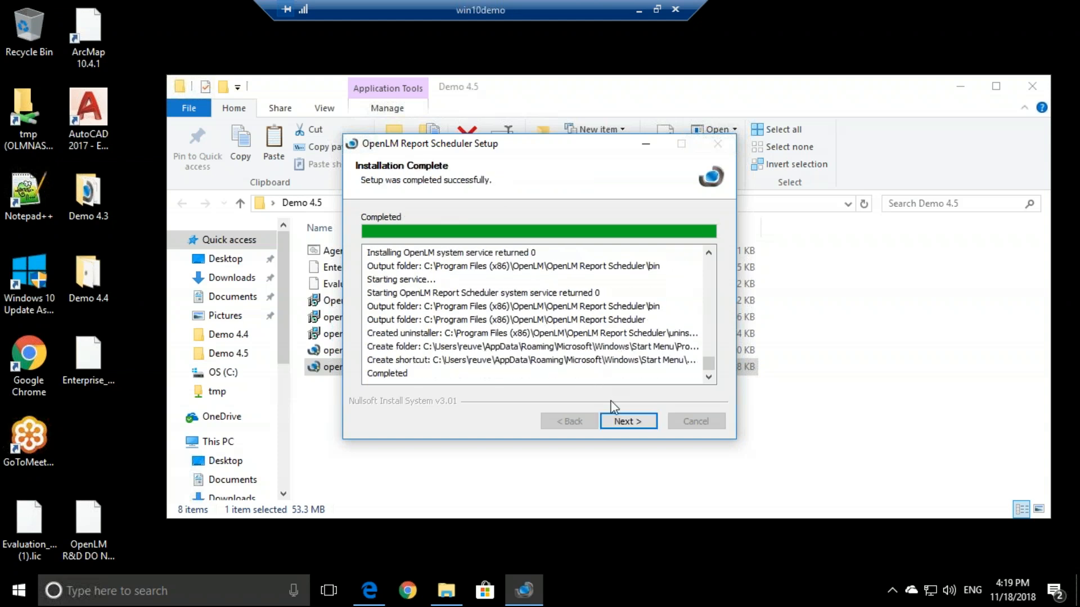
pyautogui.click(637, 426)
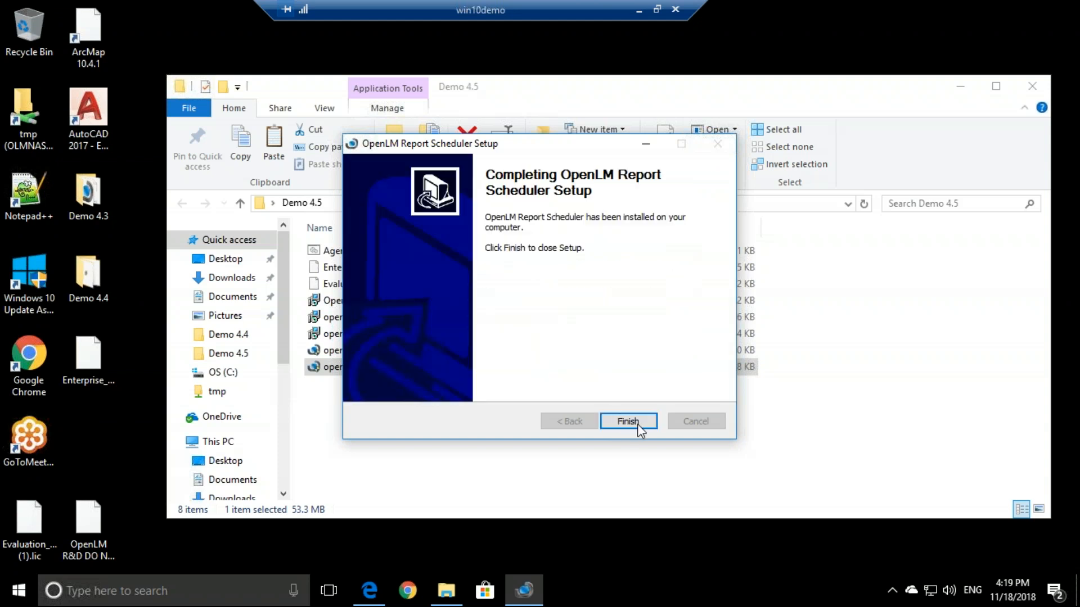
pyautogui.click(637, 427)
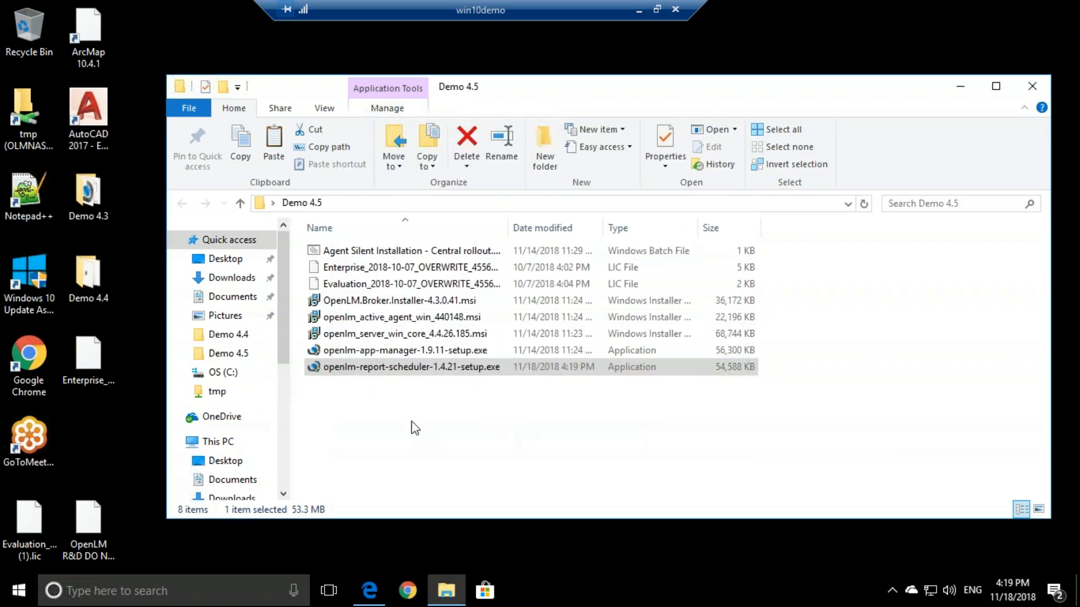
# - Browse to C:\Program Files (x86)\OpenLM\OpenLM Report Scheduler and select report_scheduler.properties
pyautogui.click(223, 373)
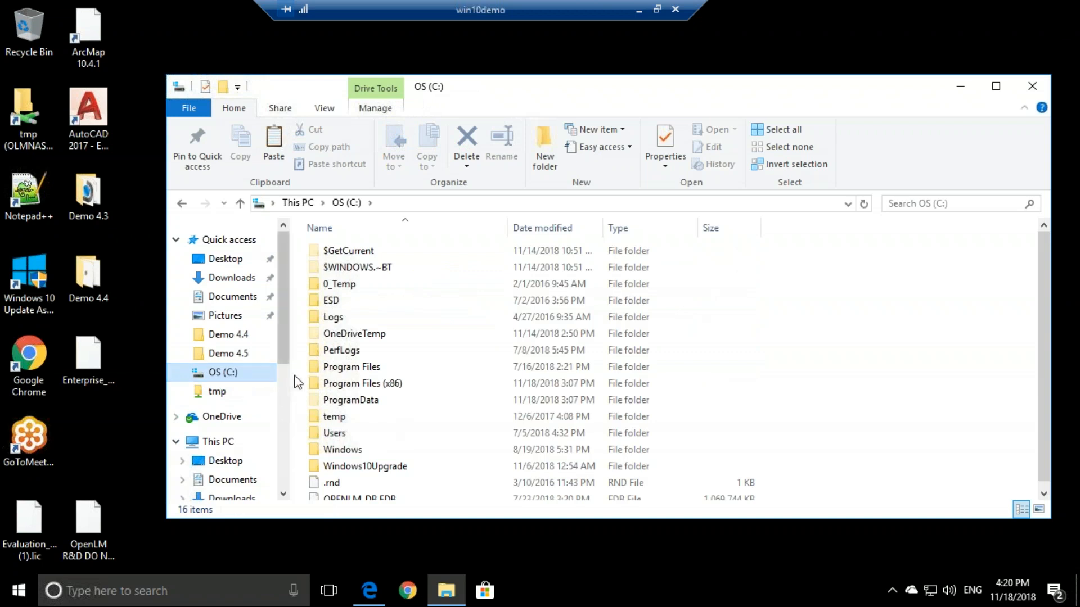
pyautogui.doubleClick(387, 386)
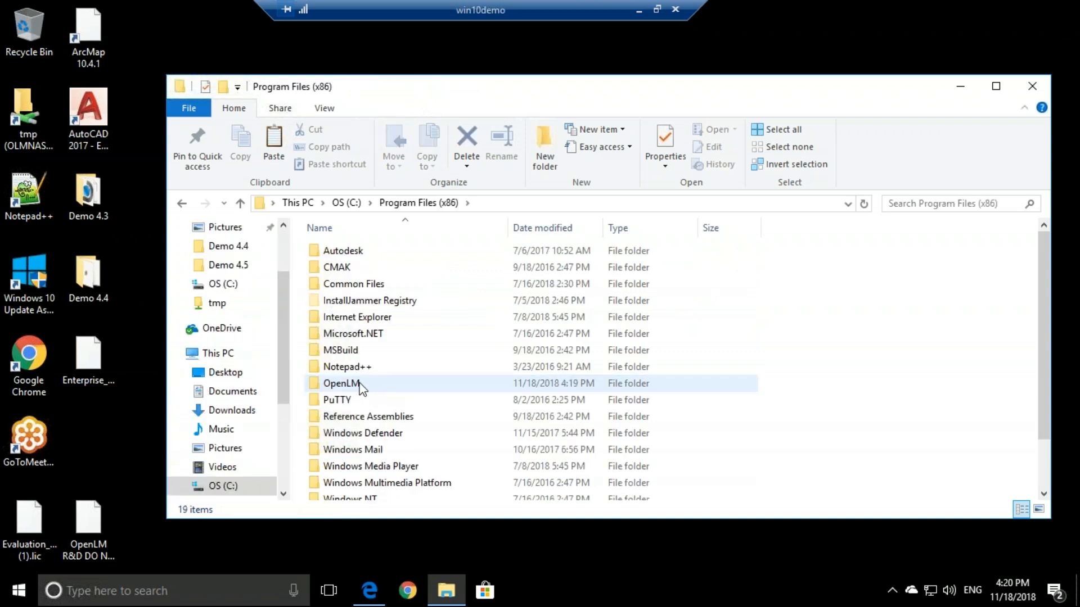
pyautogui.doubleClick(359, 384)
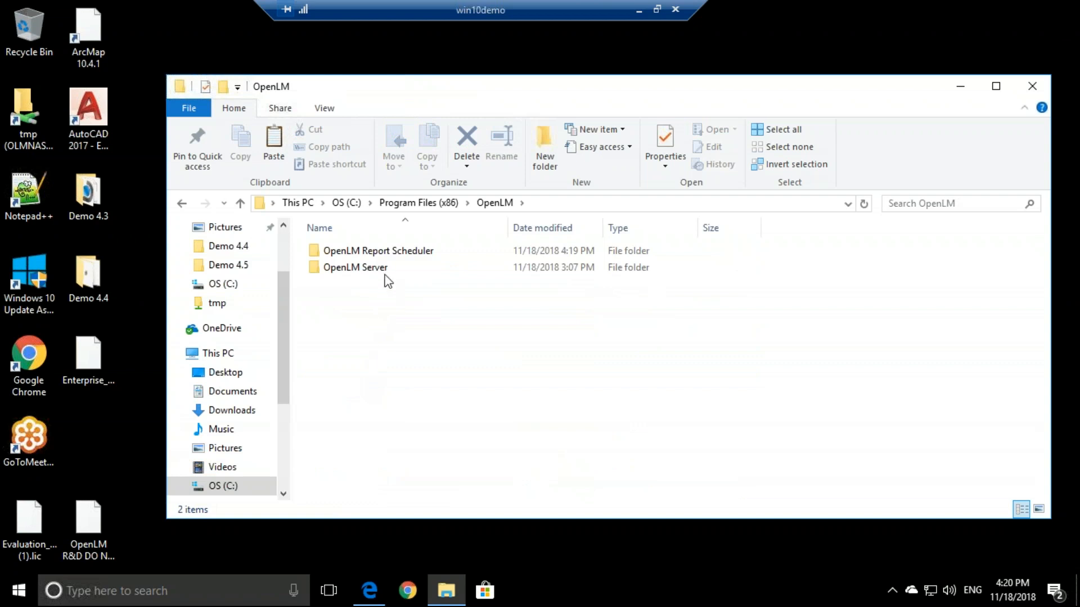
pyautogui.click(396, 261)
pyautogui.doubleClick(444, 259)
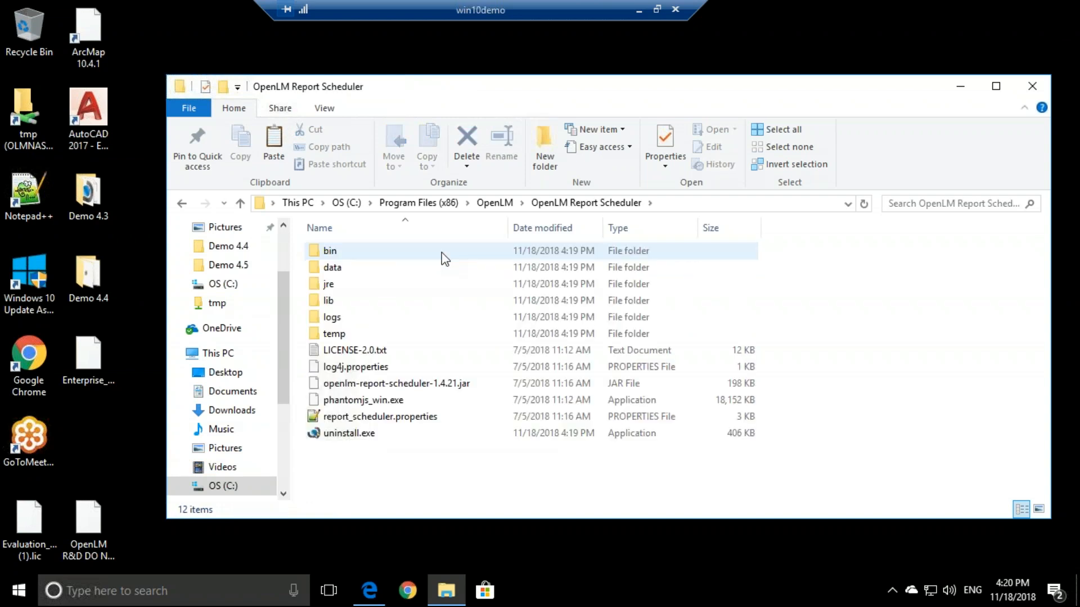
pyautogui.click(380, 418)
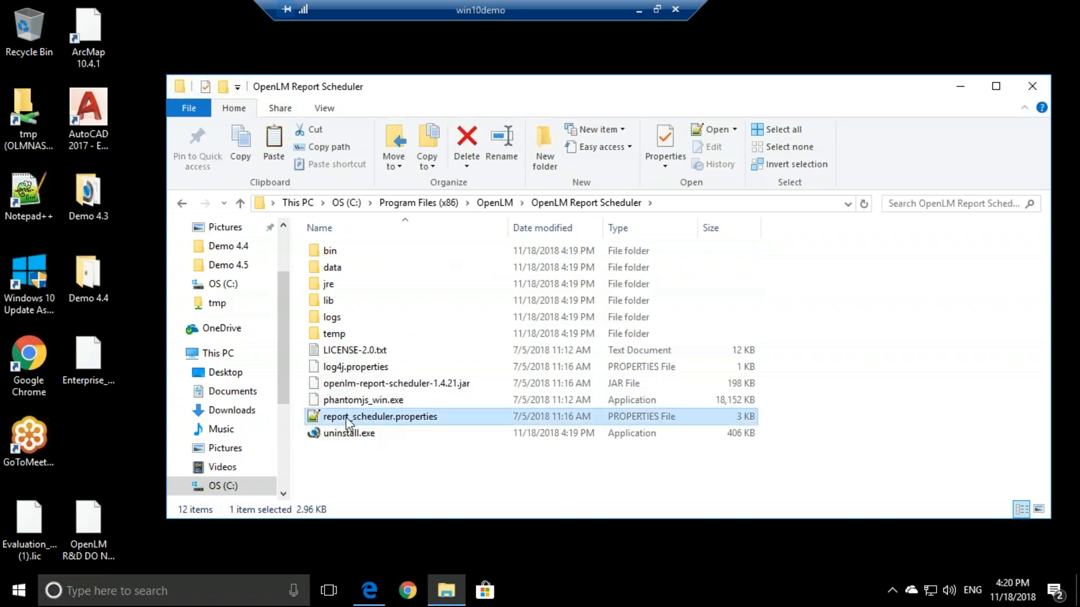
# - Open report_scheduler.properties in Notepad++
pyautogui.doubleClick(448, 420)
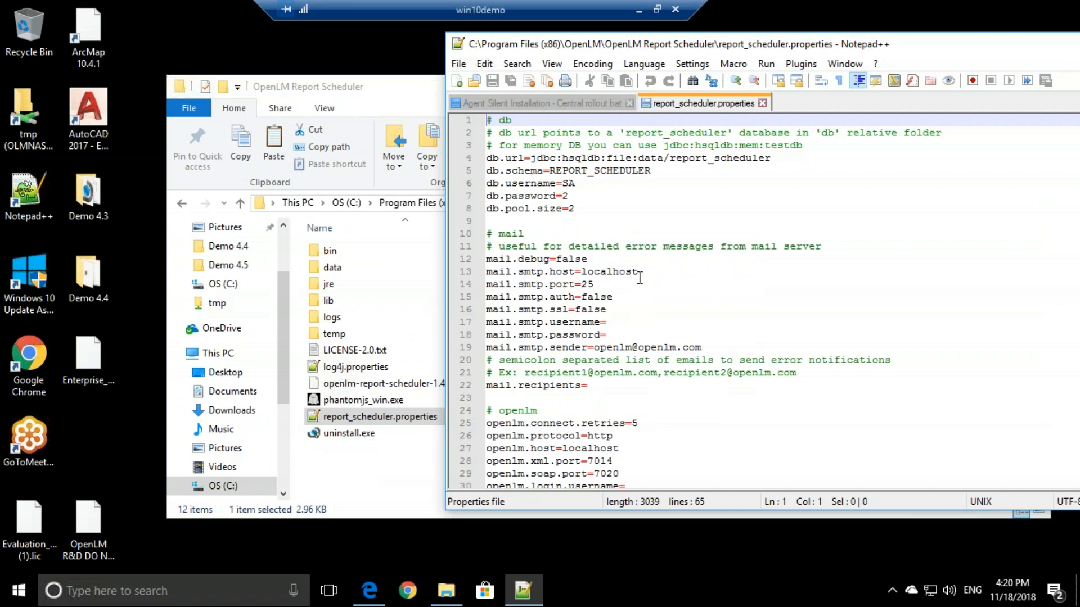
pyautogui.scroll(-2, 636, 272)
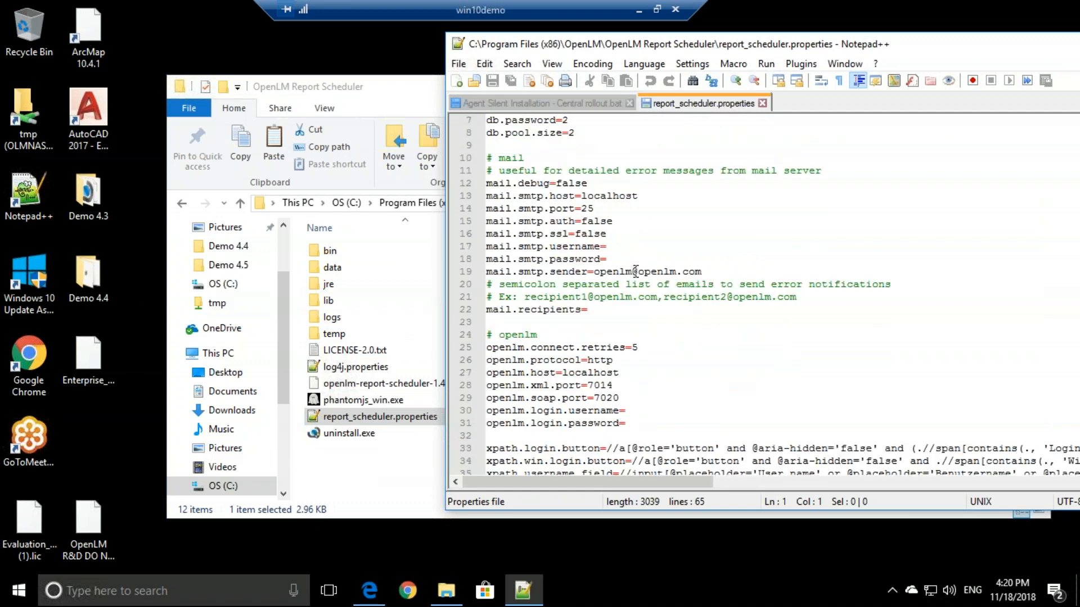
pyautogui.scroll(2, 619, 306)
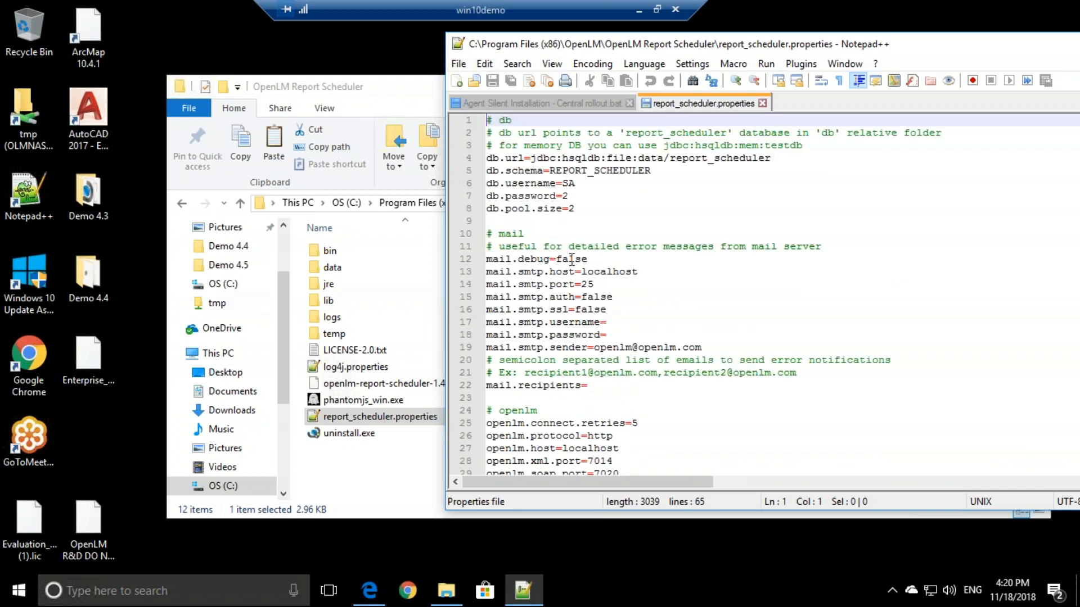
# - Review the mail settings: SMTP host localhost, username, password, sender, and empty recipients
pyautogui.doubleClick(601, 272)
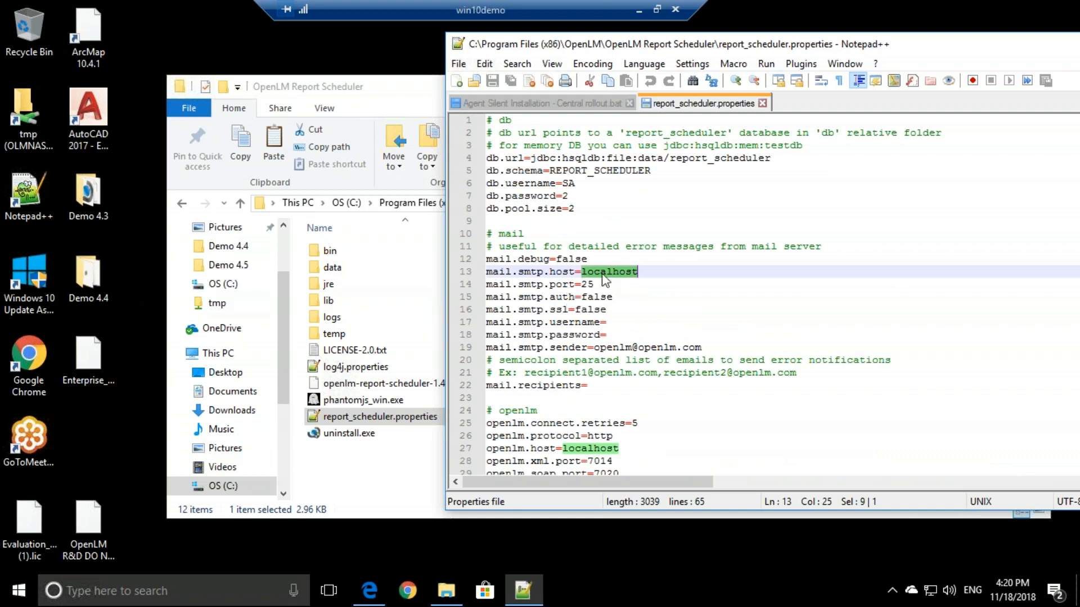
pyautogui.click(615, 322)
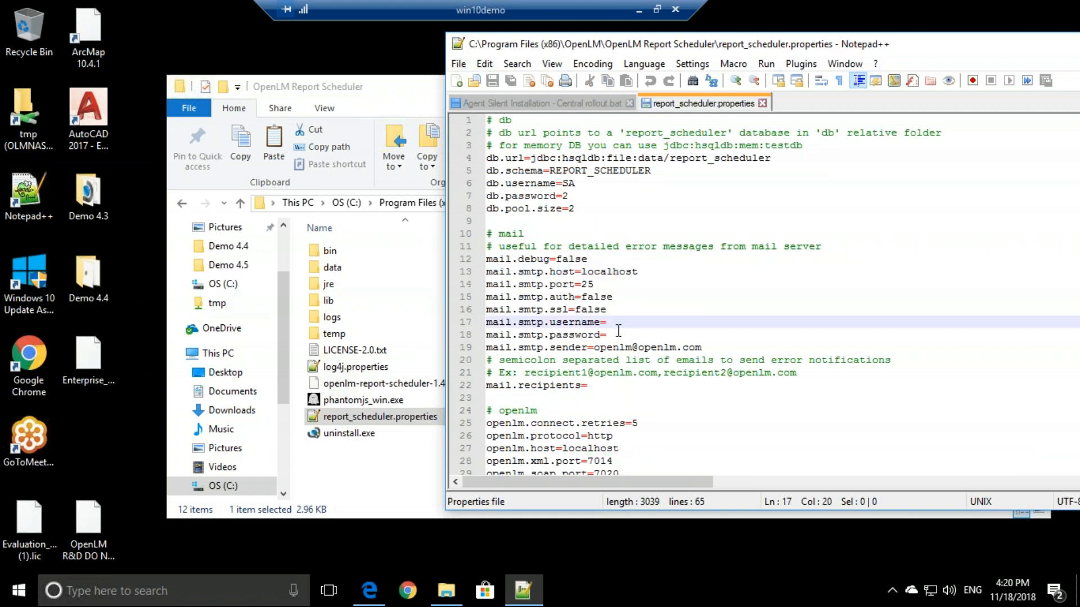
pyautogui.click(617, 334)
pyautogui.moveTo(599, 347); pyautogui.dragTo(722, 348)
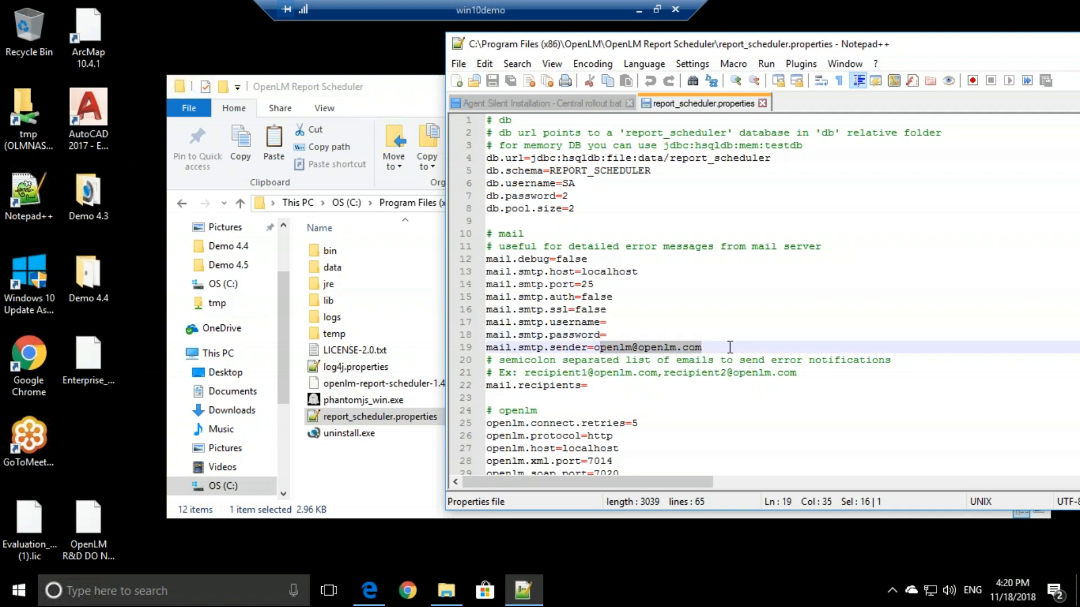
pyautogui.click(688, 349)
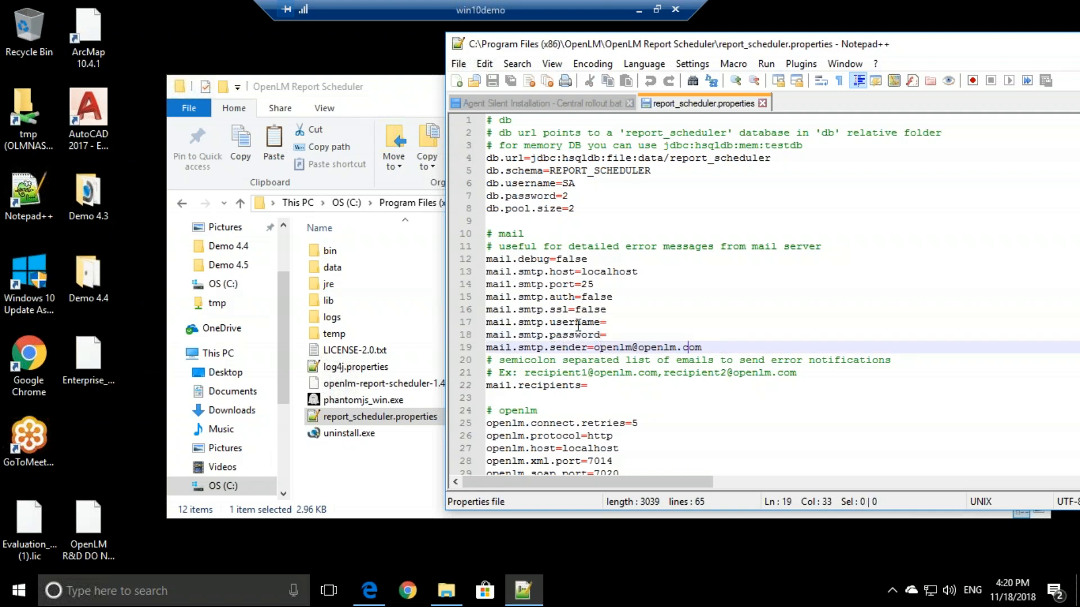
pyautogui.click(602, 384)
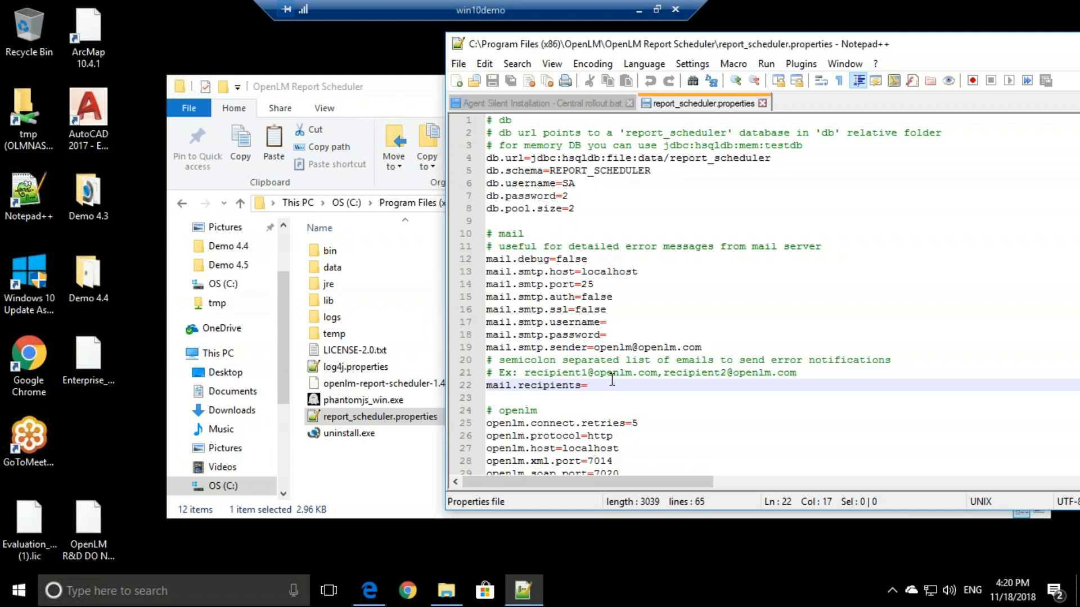
pyautogui.scroll(-3, 610, 365)
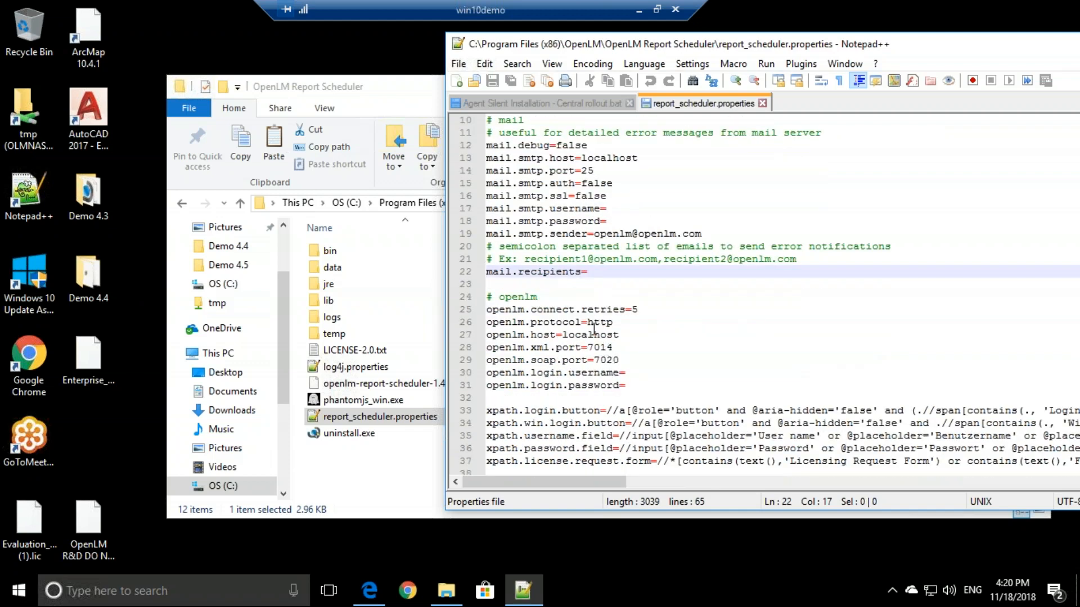
pyautogui.doubleClick(590, 335)
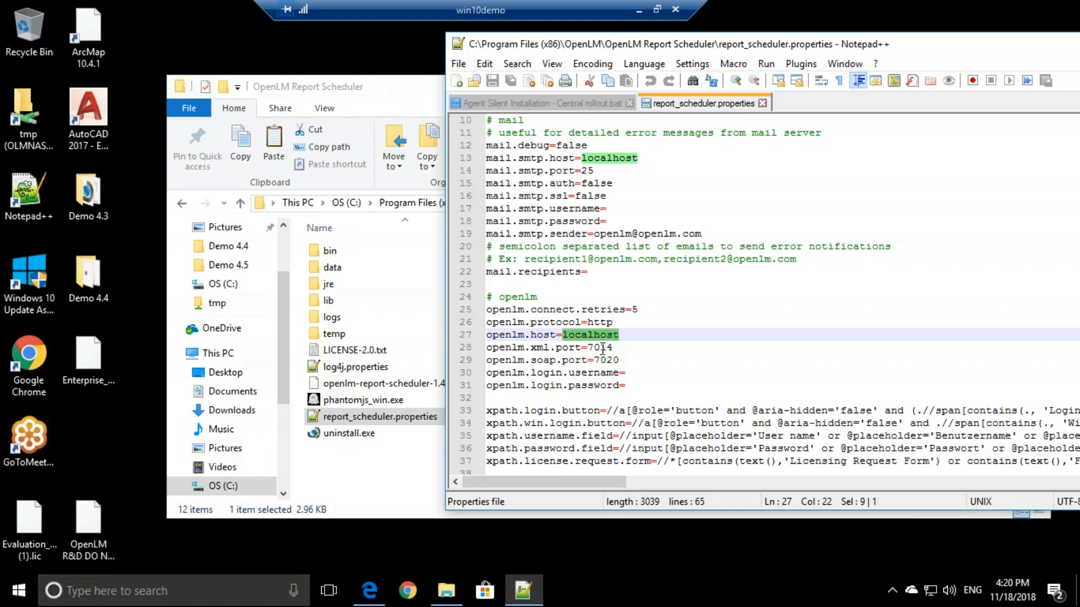
pyautogui.click(657, 372)
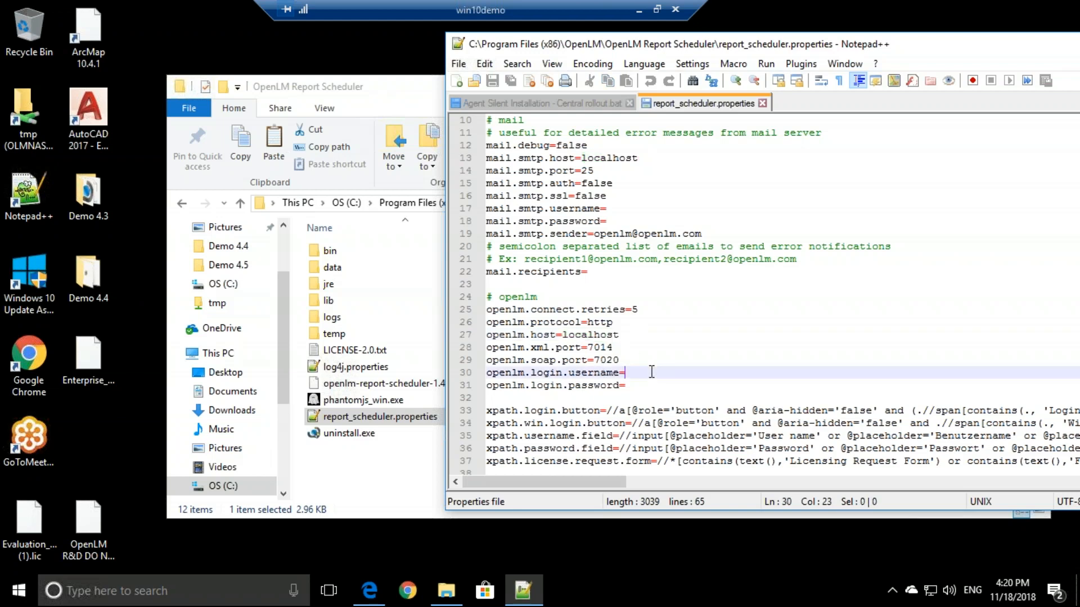
pyautogui.doubleClick(557, 373)
pyautogui.click(583, 385)
pyautogui.doubleClick(548, 386)
pyautogui.click(638, 373)
pyautogui.click(639, 386)
pyautogui.click(638, 373)
pyautogui.click(635, 386)
pyautogui.scroll(-4, 635, 375)
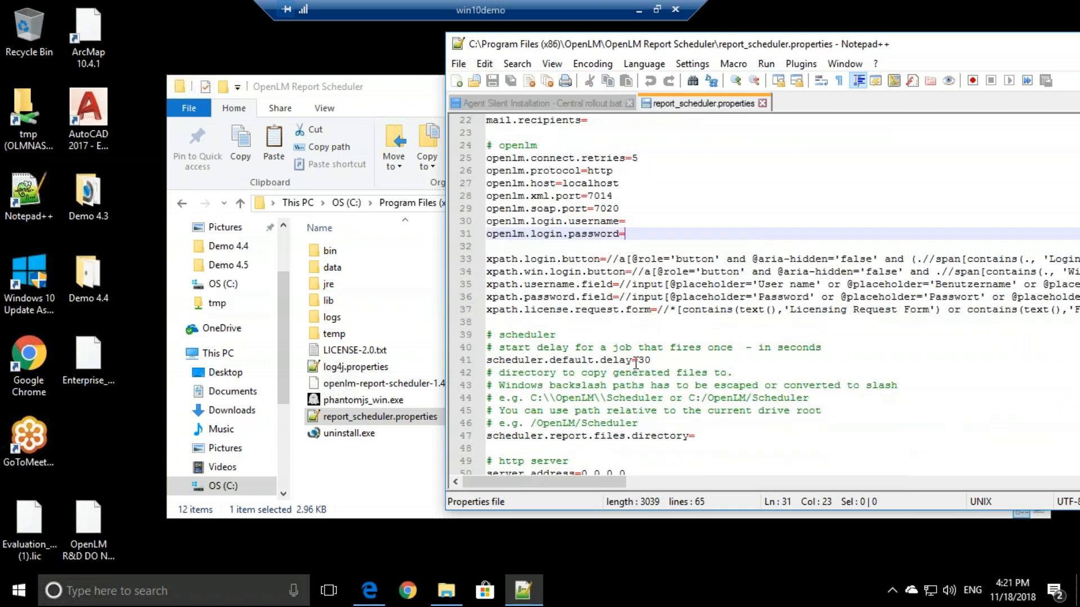
pyautogui.scroll(-4, 635, 375)
pyautogui.scroll(-2, 635, 360)
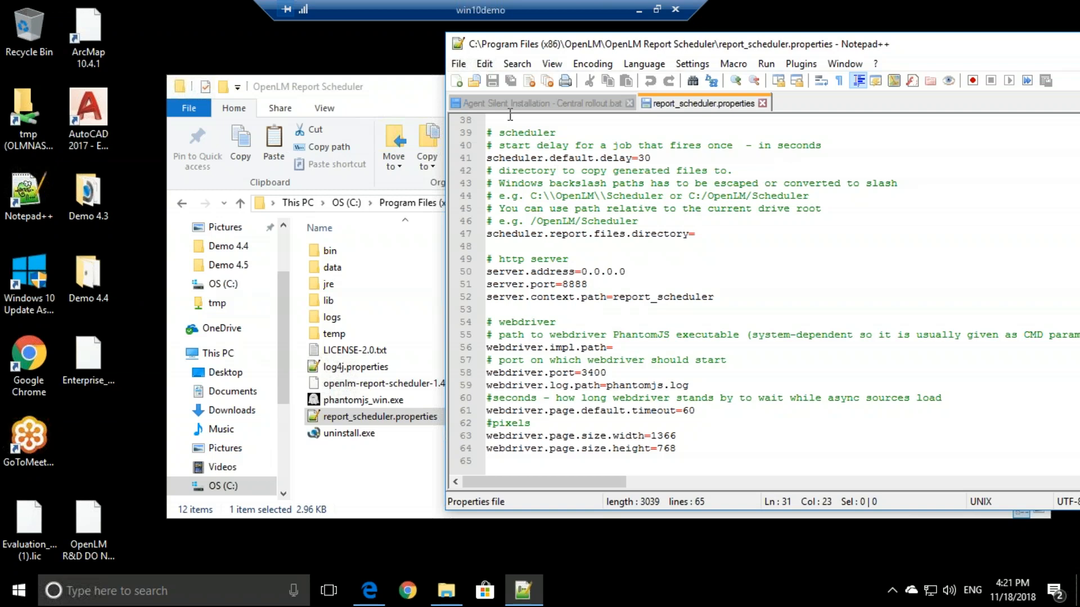
pyautogui.moveTo(492, 45); pyautogui.dragTo(386, 43)
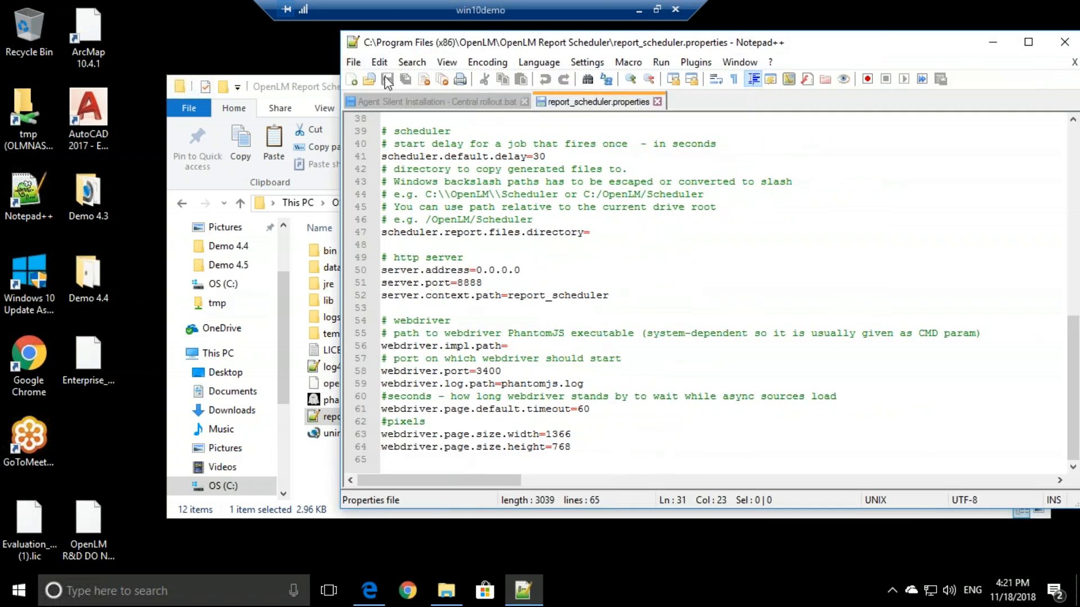
# - Open Services via a 'service' search and restart the OpenLM Report Scheduler service
pyautogui.click(233, 590)
pyautogui.write('se')
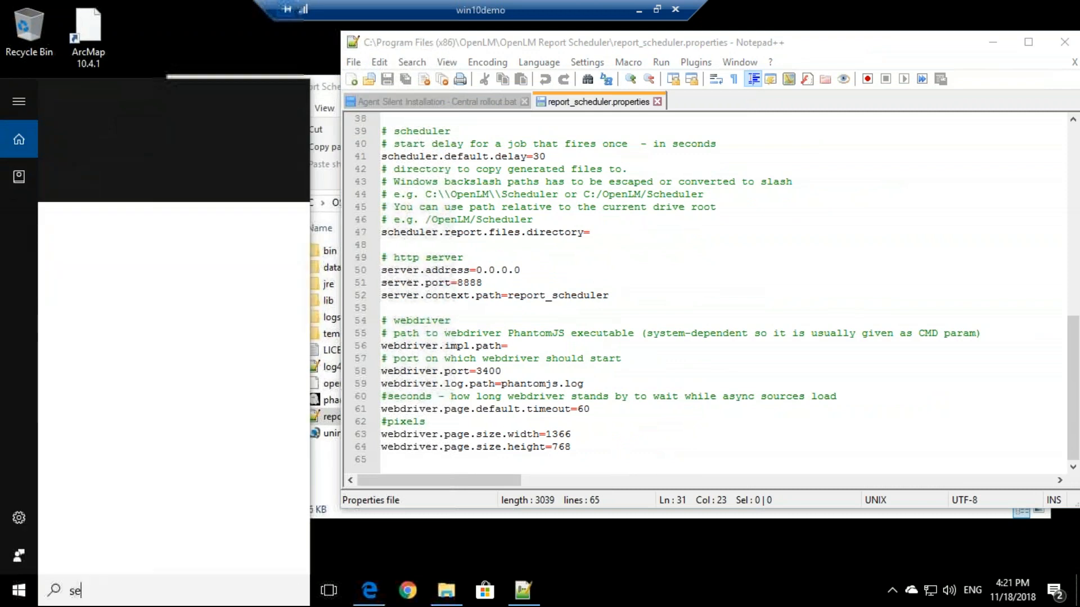
pyautogui.write('rvice')
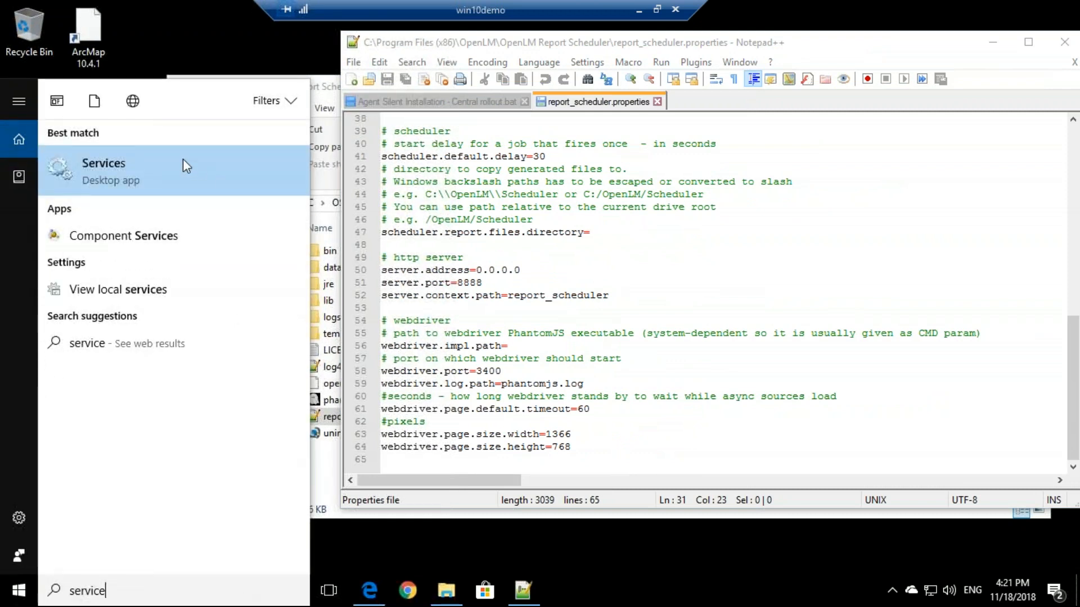
pyautogui.click(183, 163)
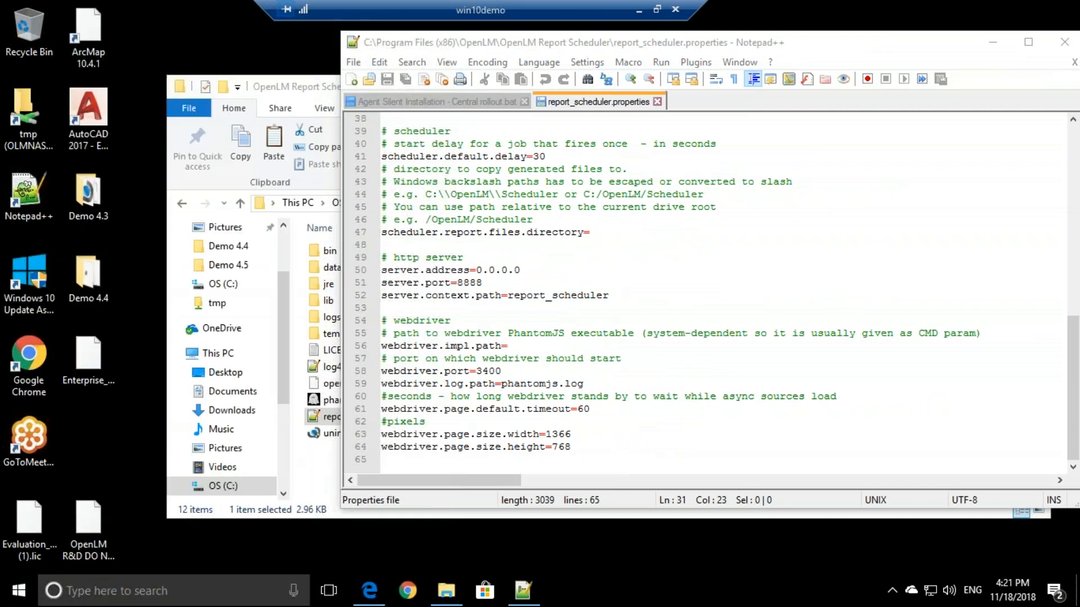
pyautogui.click(509, 277)
pyautogui.press('o')
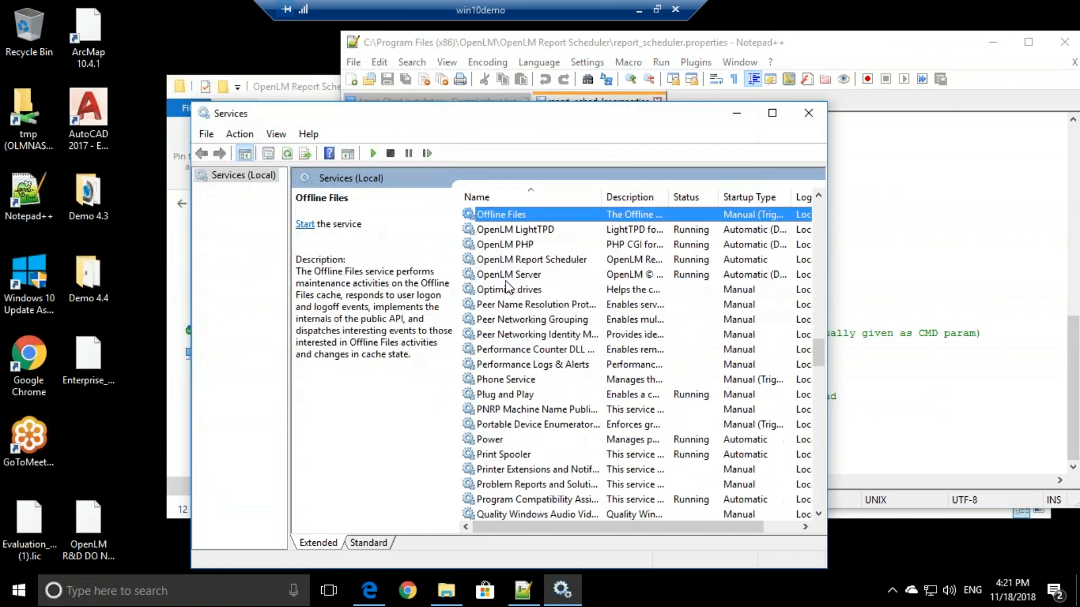
pyautogui.press('p')
pyautogui.click(523, 262)
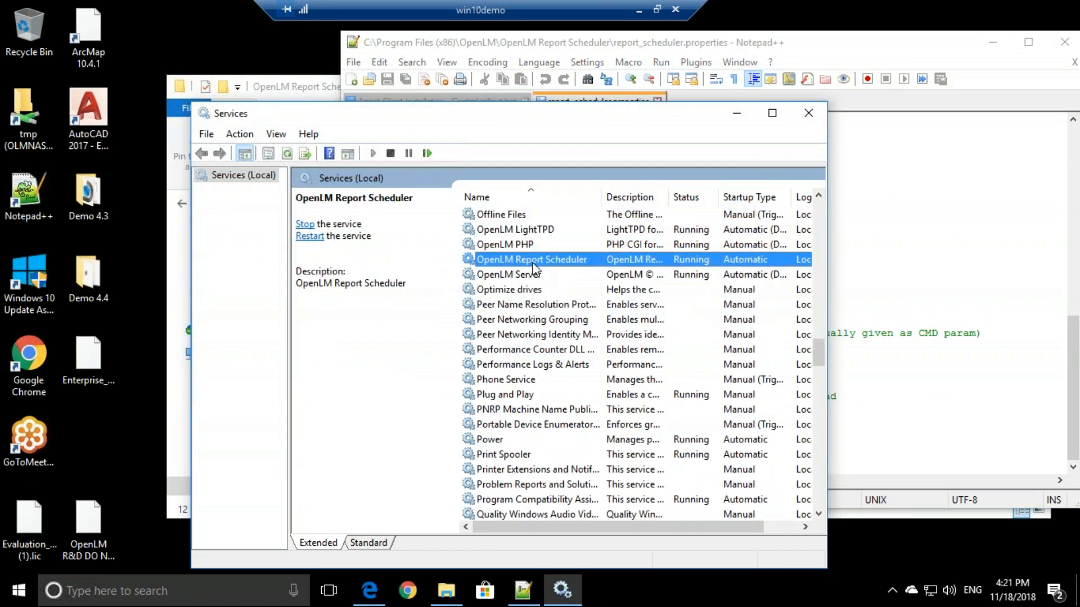
pyautogui.click(428, 154)
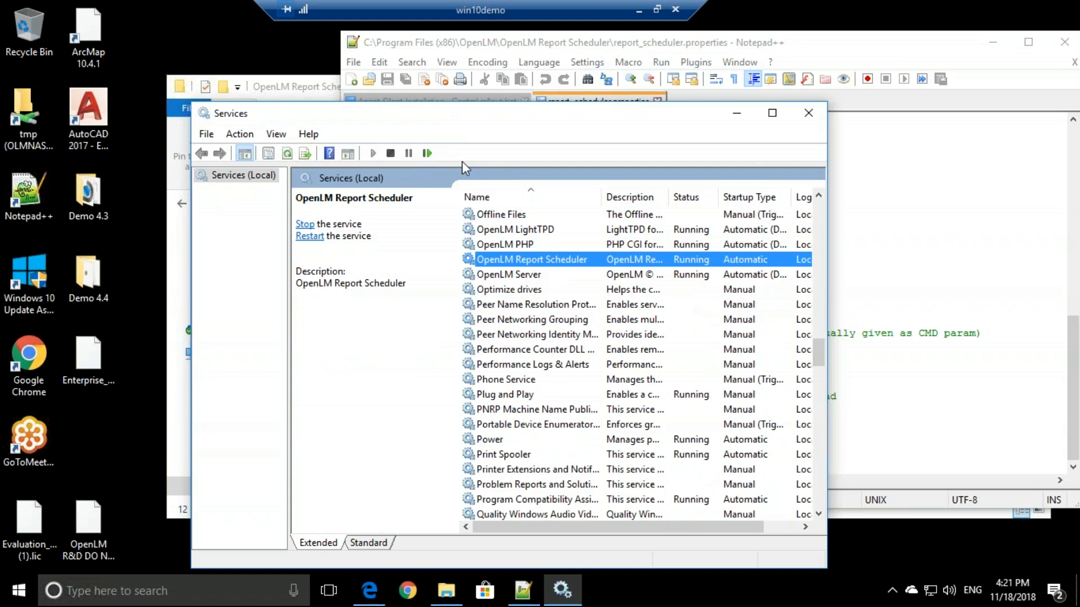
# - Close Services and return to the OpenLM web interface's start menu
pyautogui.click(809, 115)
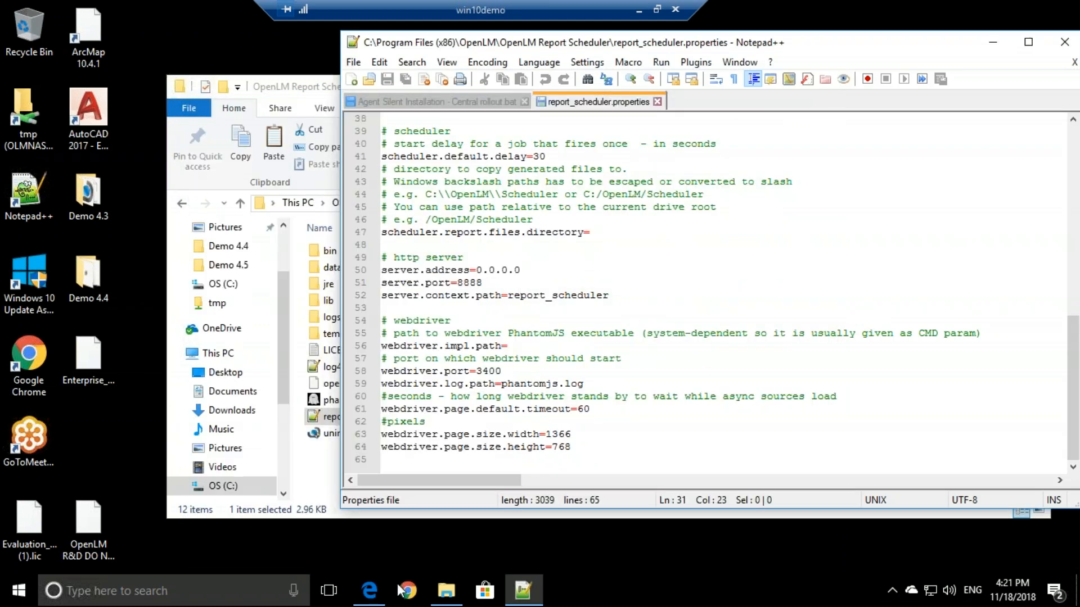
pyautogui.click(369, 591)
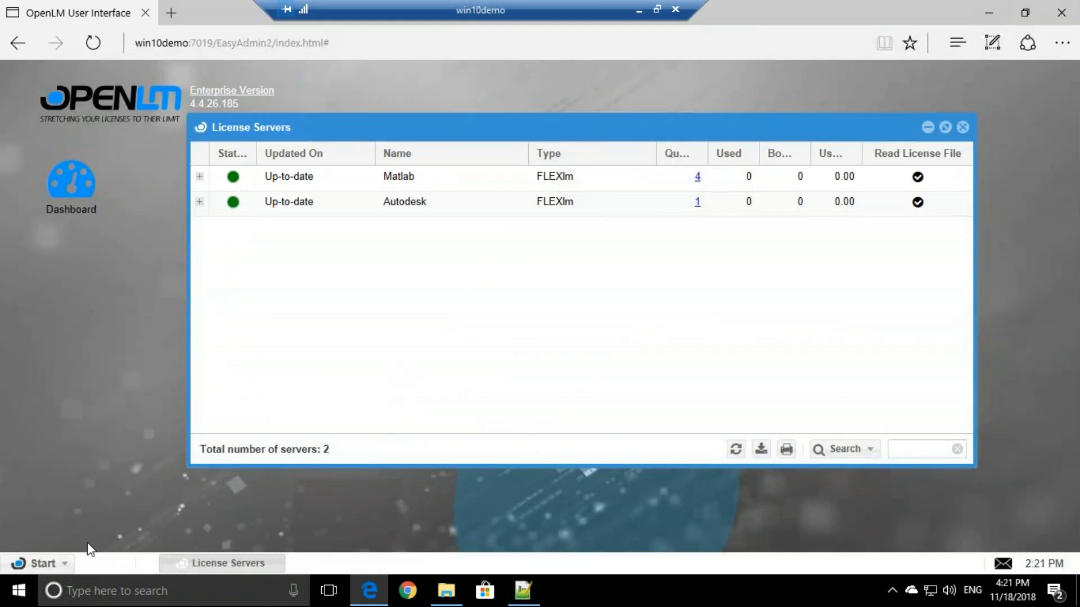
pyautogui.click(61, 564)
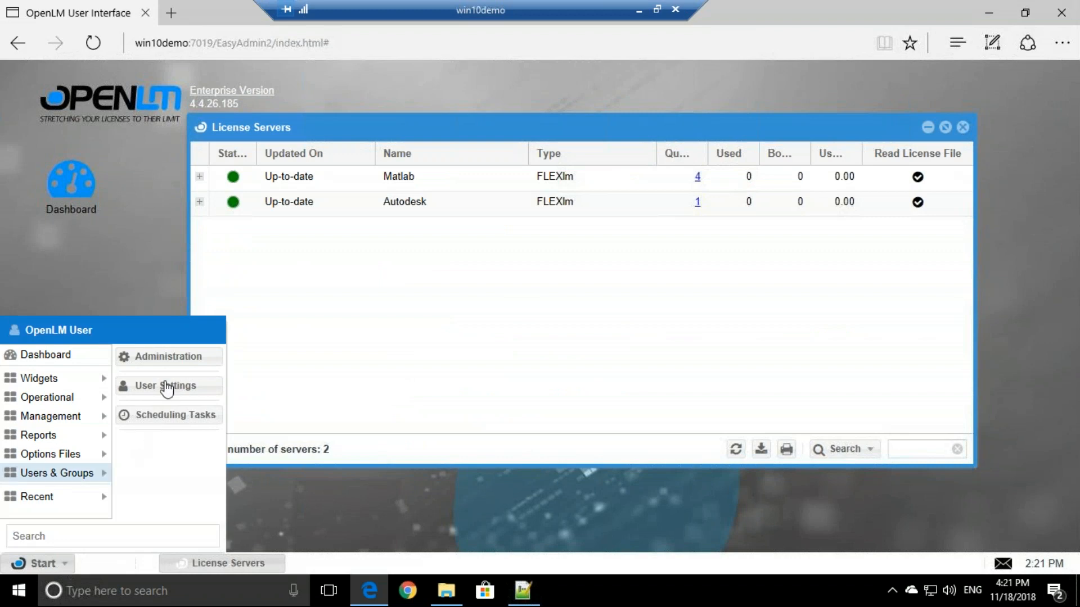
pyautogui.click(201, 358)
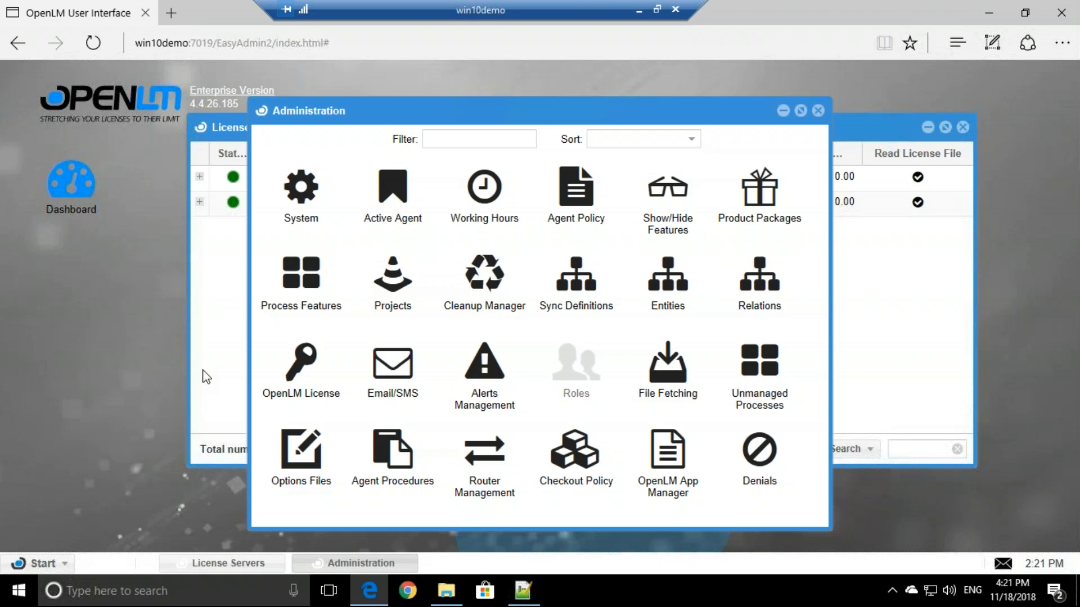
pyautogui.click(388, 403)
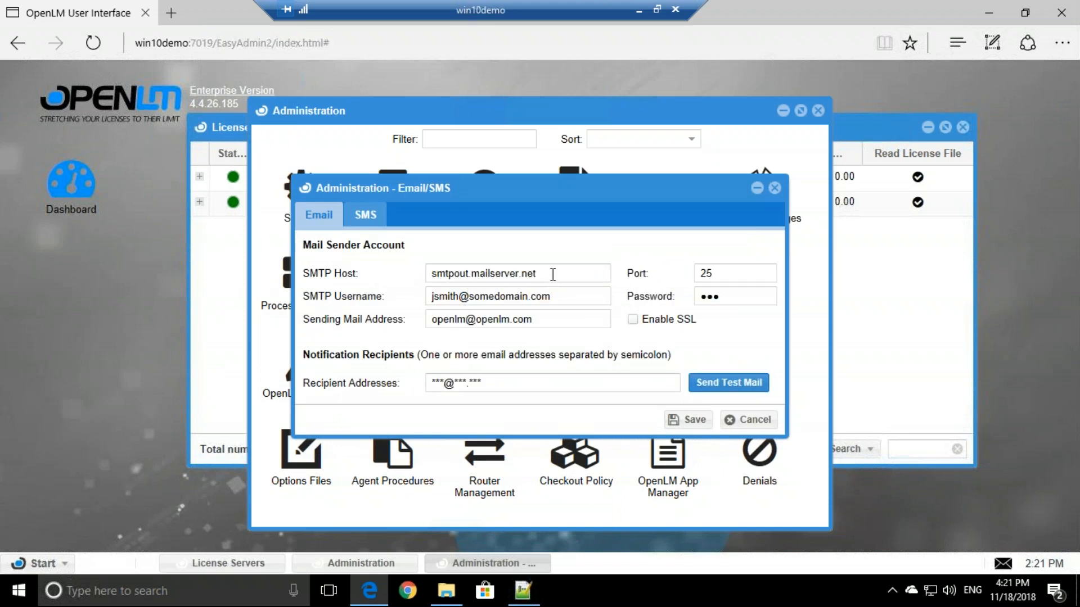
pyautogui.moveTo(550, 274); pyautogui.dragTo(425, 281)
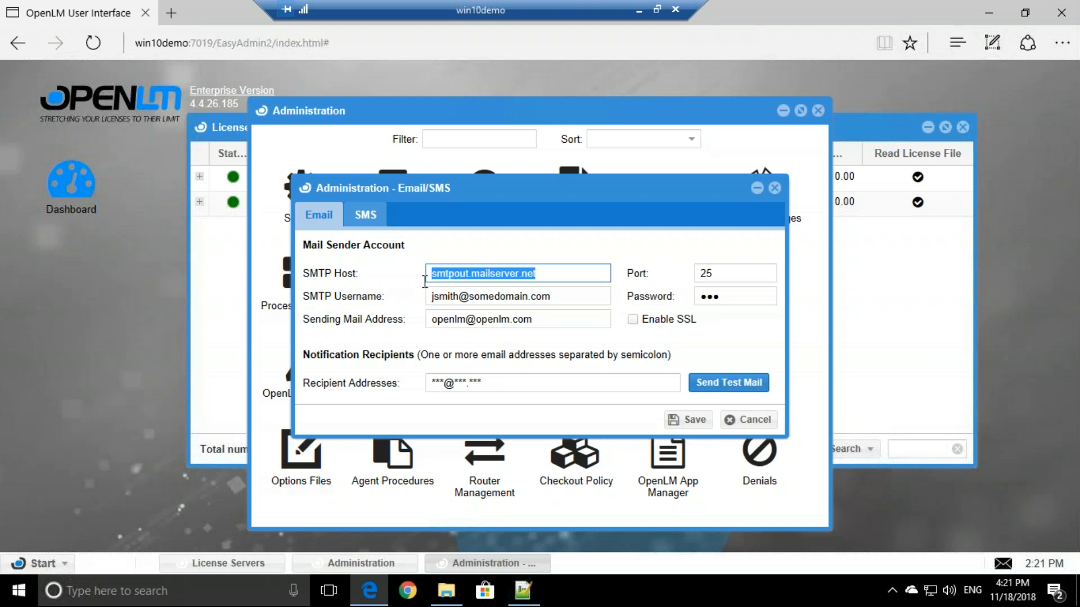
pyautogui.moveTo(564, 300); pyautogui.dragTo(415, 307)
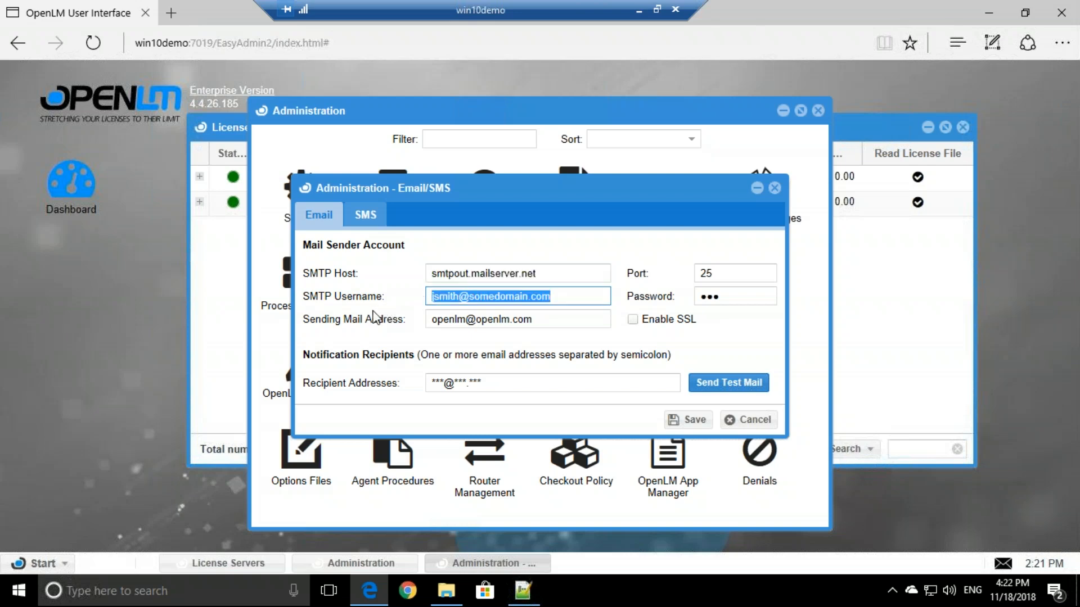
pyautogui.click(483, 380)
pyautogui.moveTo(483, 380); pyautogui.dragTo(422, 382)
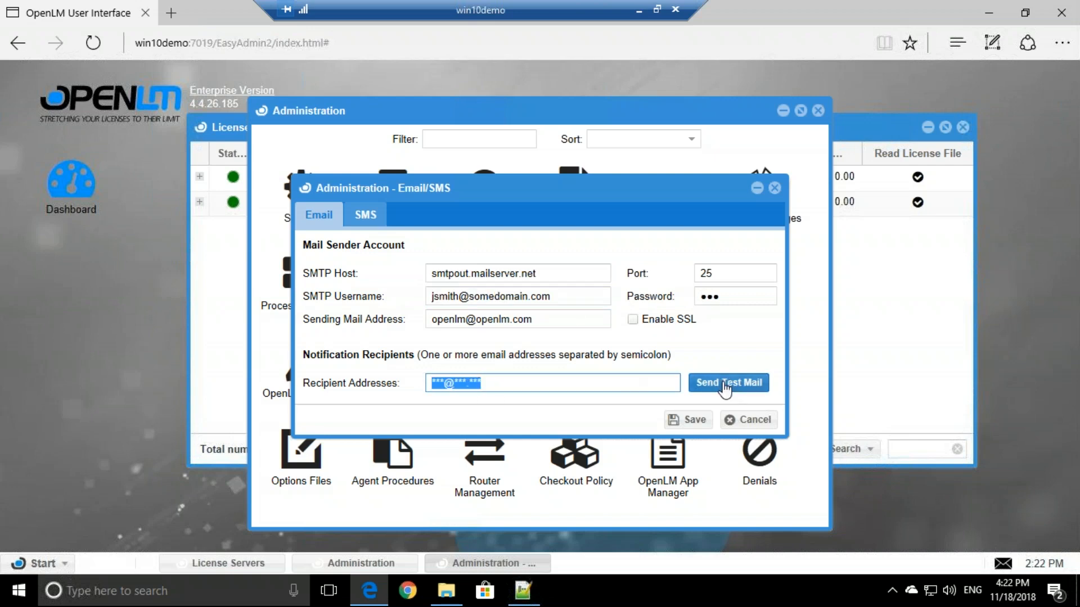
pyautogui.click(751, 419)
pyautogui.click(817, 111)
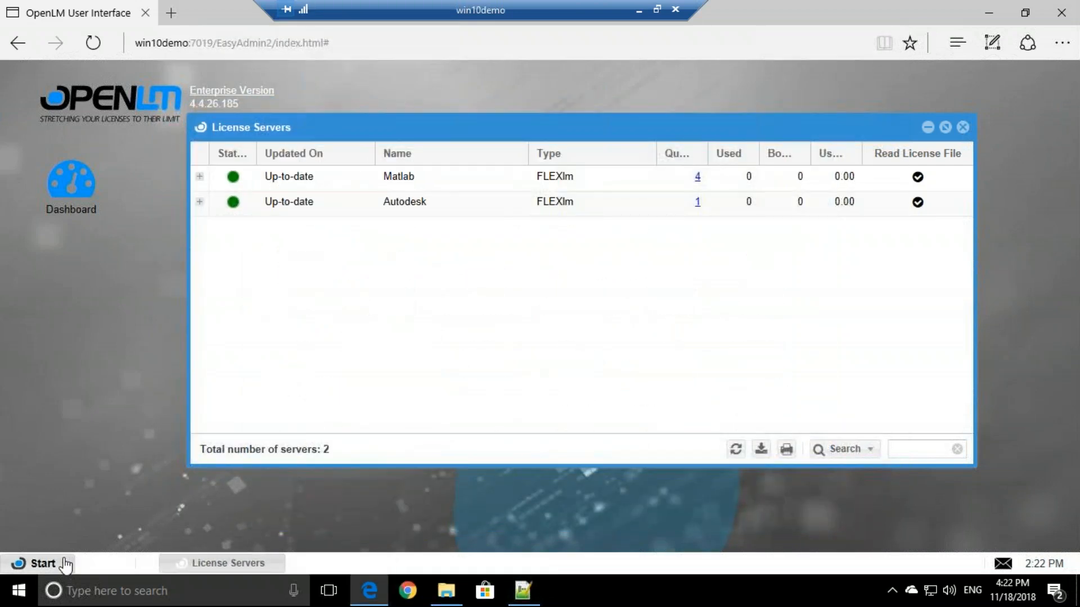
# - Open the License Usage report and dismiss the saved filters dialog
pyautogui.click(65, 564)
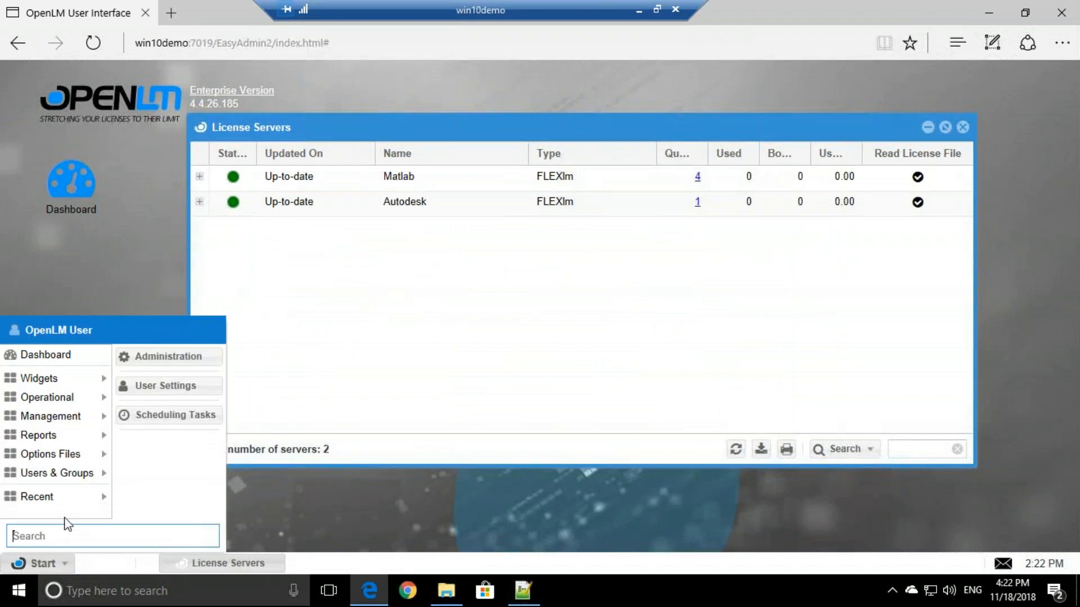
pyautogui.moveTo(63, 440)
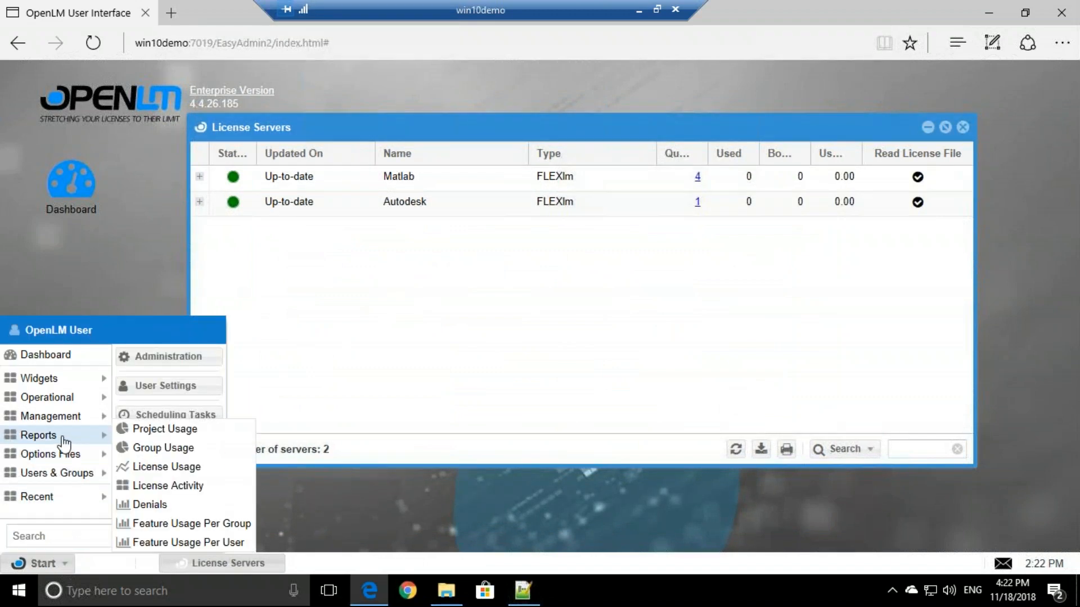
pyautogui.click(163, 472)
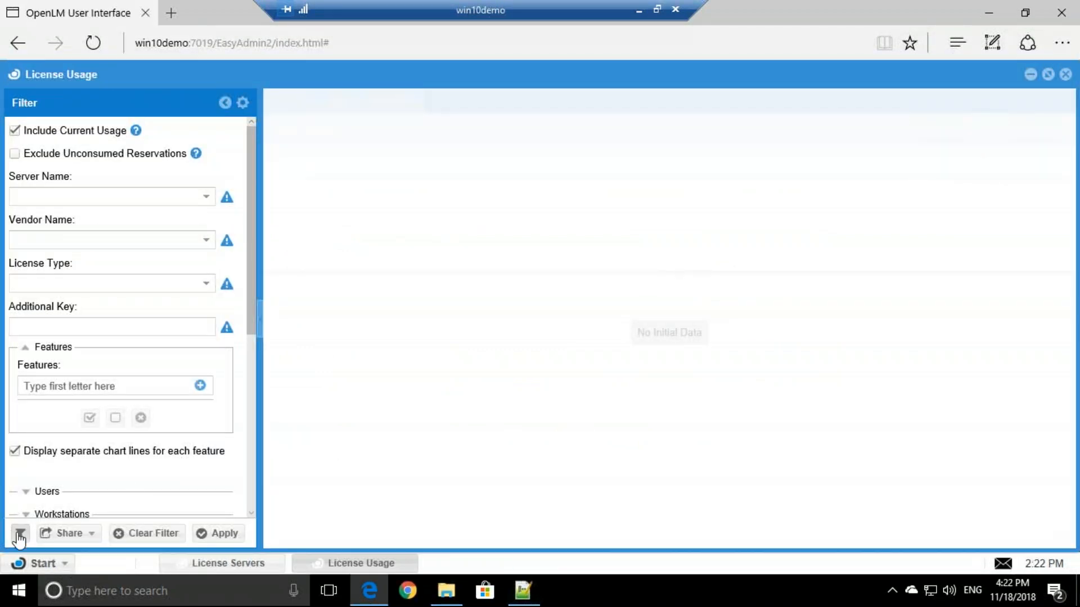
pyautogui.click(20, 534)
pyautogui.click(663, 324)
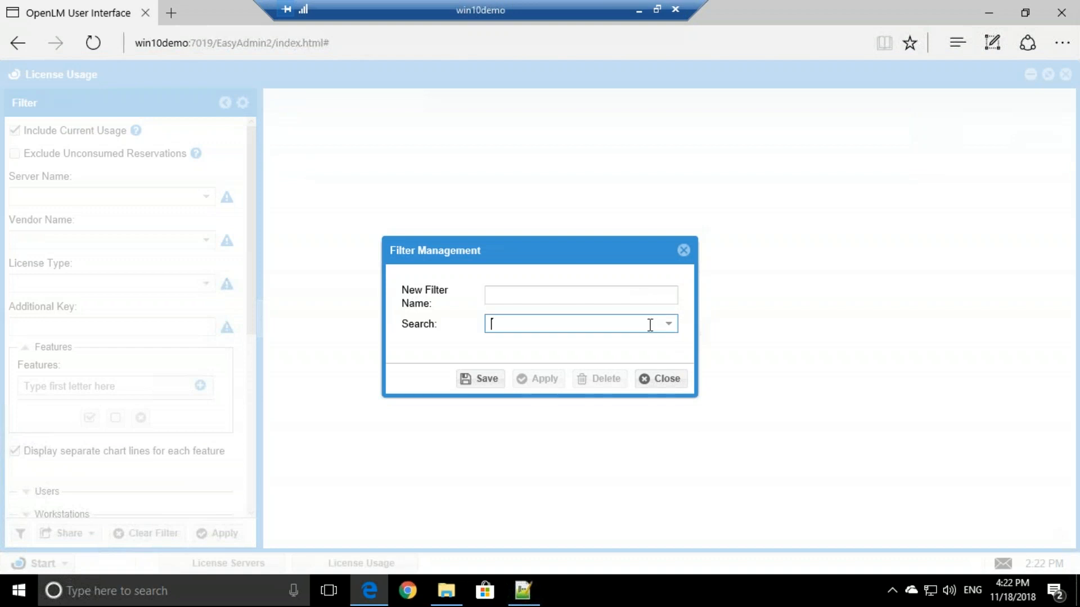
pyautogui.click(655, 379)
# - Set Server Name to Autodesk and add feature 85811IDSS_F to the report
pyautogui.click(207, 196)
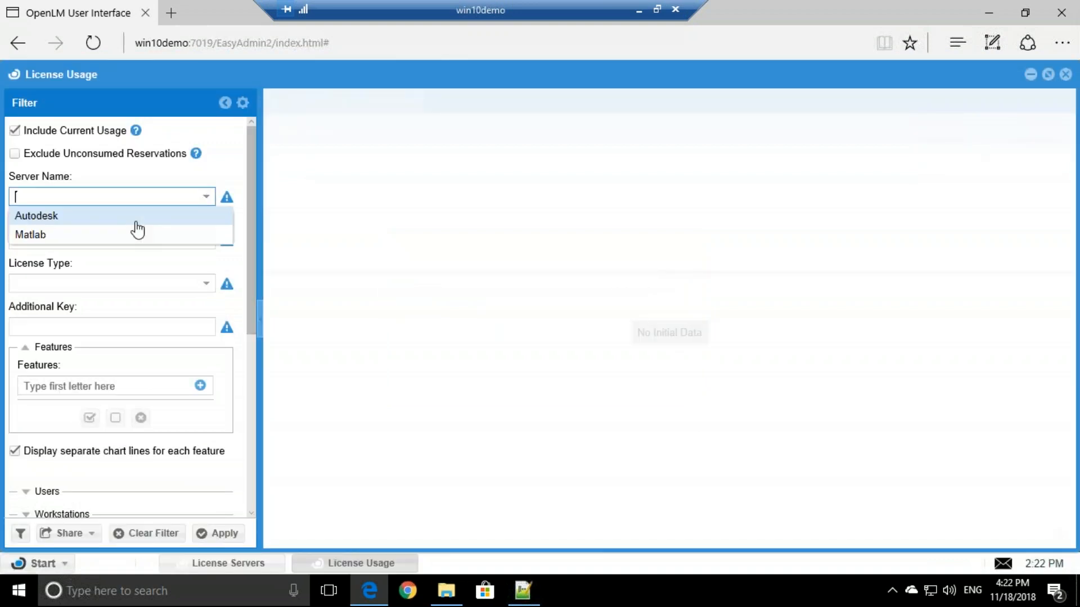
pyautogui.click(65, 218)
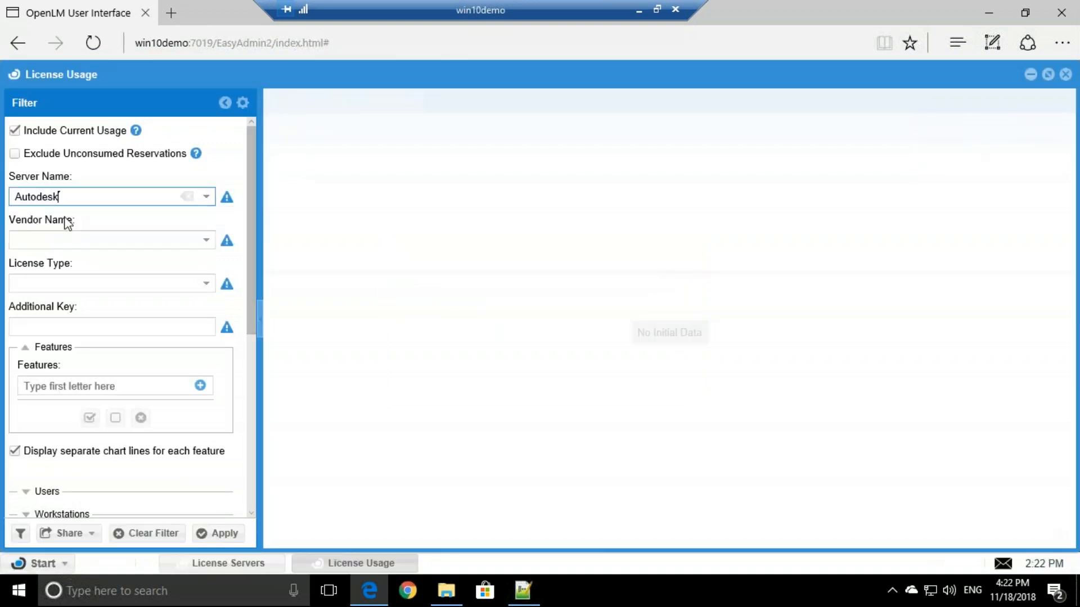
pyautogui.click(203, 388)
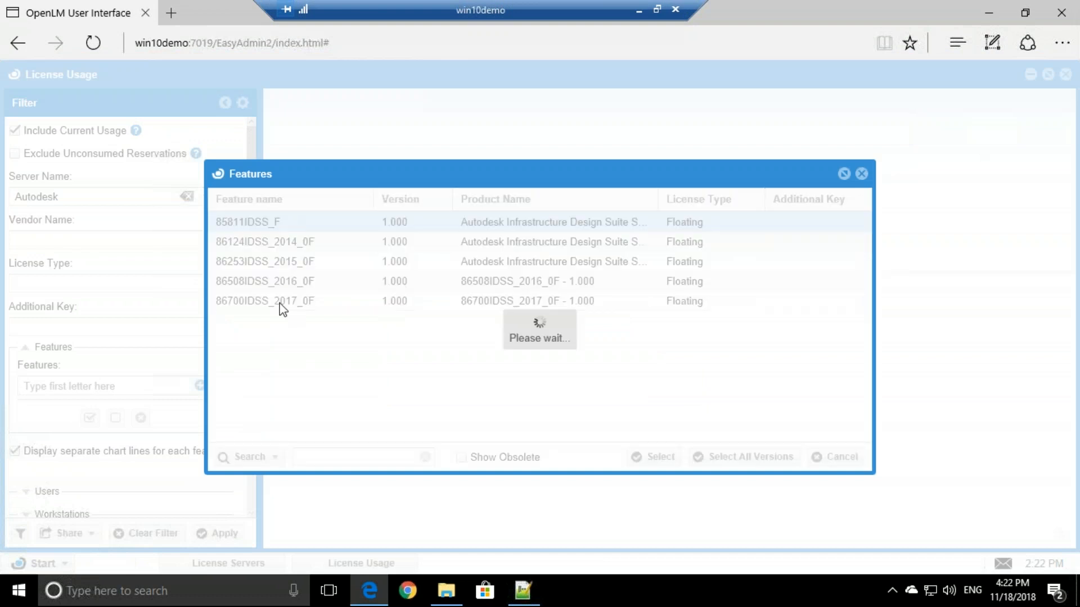
pyautogui.click(217, 533)
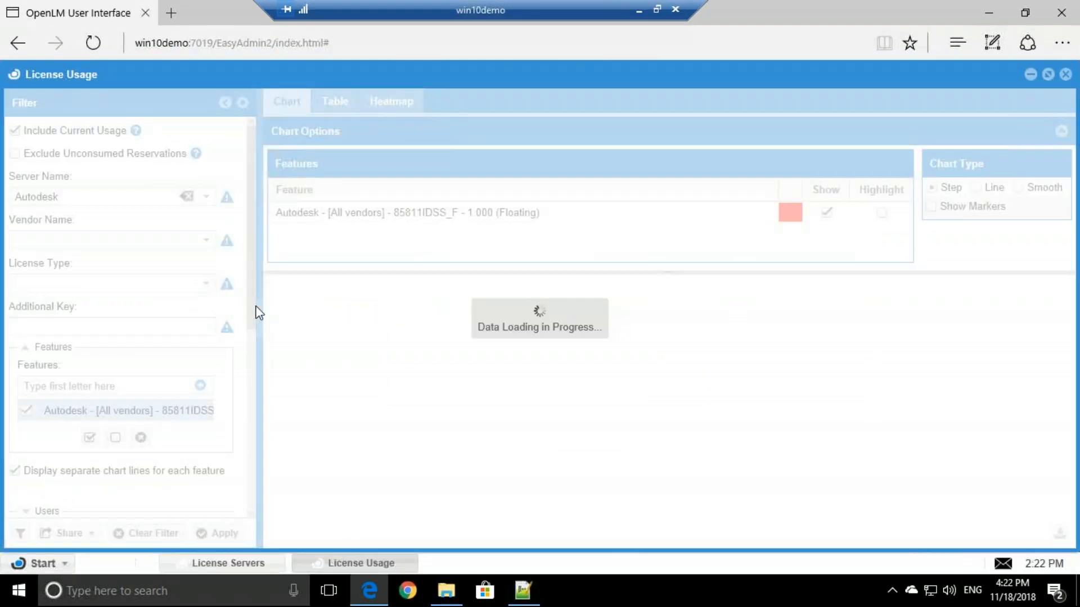
pyautogui.moveTo(250, 301); pyautogui.dragTo(253, 447)
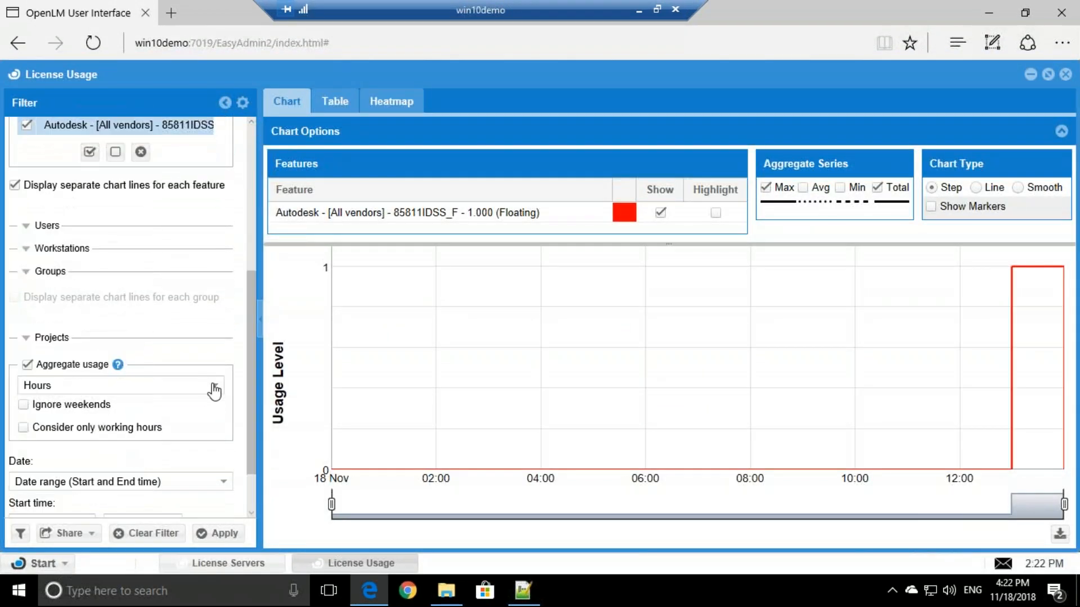
# - Filter the usage chart to Yesterday (17 Nov), apply it, and open the Share menu
pyautogui.click(222, 482)
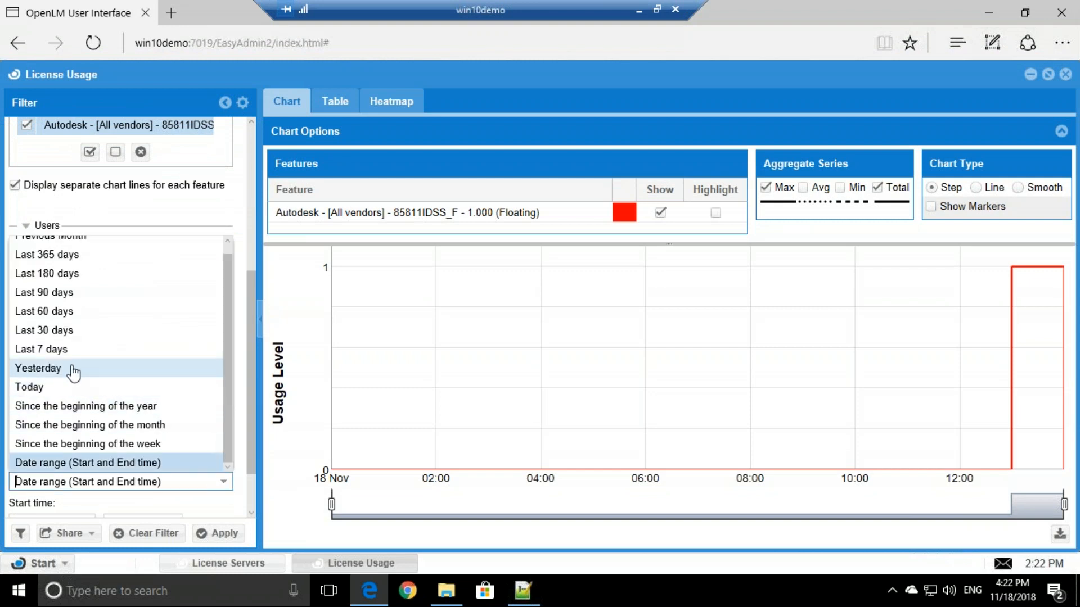
pyautogui.click(73, 369)
pyautogui.click(210, 533)
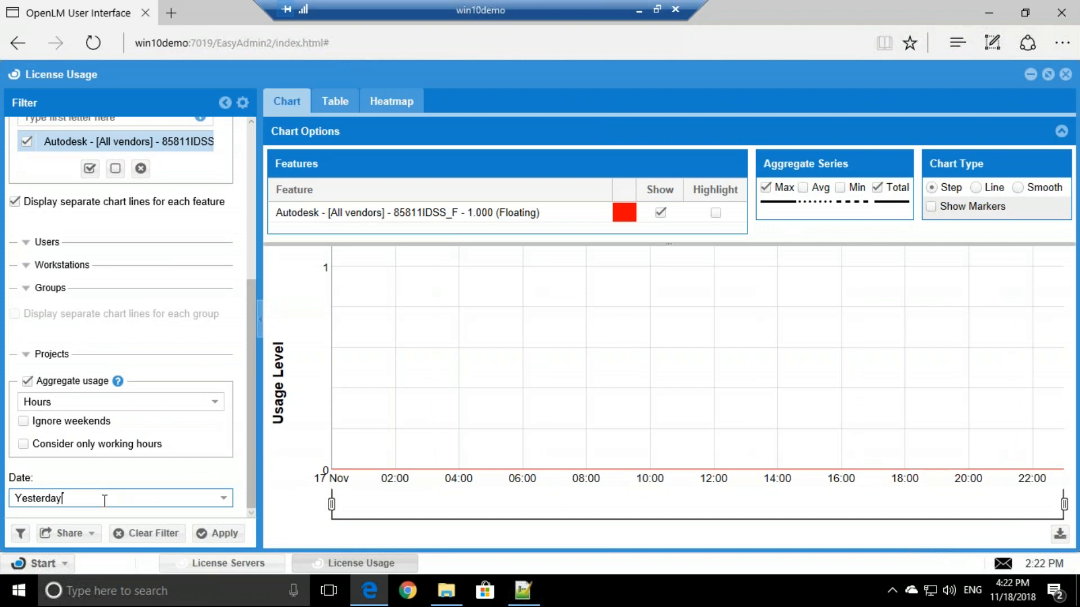
pyautogui.click(90, 534)
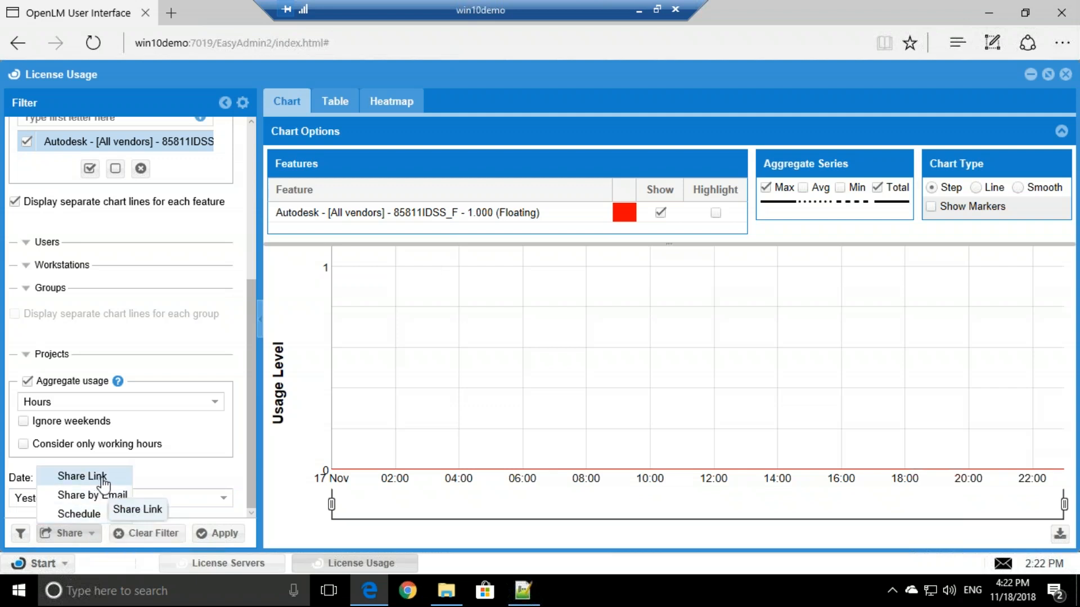
# - Schedule the report as a job named 'test' and add the matching user as recipient
pyautogui.click(107, 515)
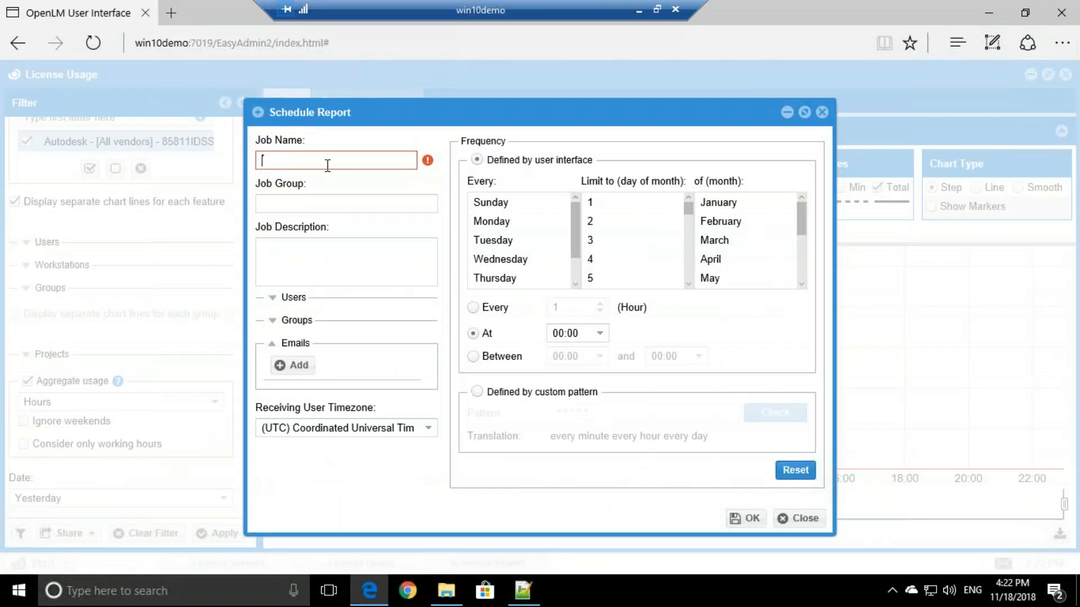
pyautogui.write('test')
pyautogui.click(290, 298)
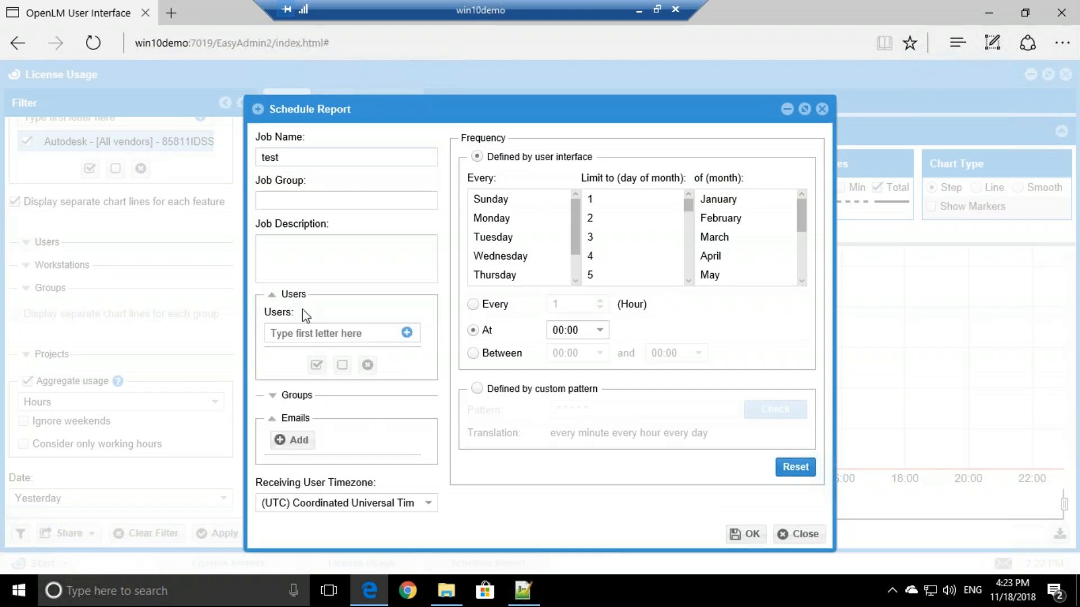
pyautogui.click(331, 335)
pyautogui.write('re')
pyautogui.click(301, 352)
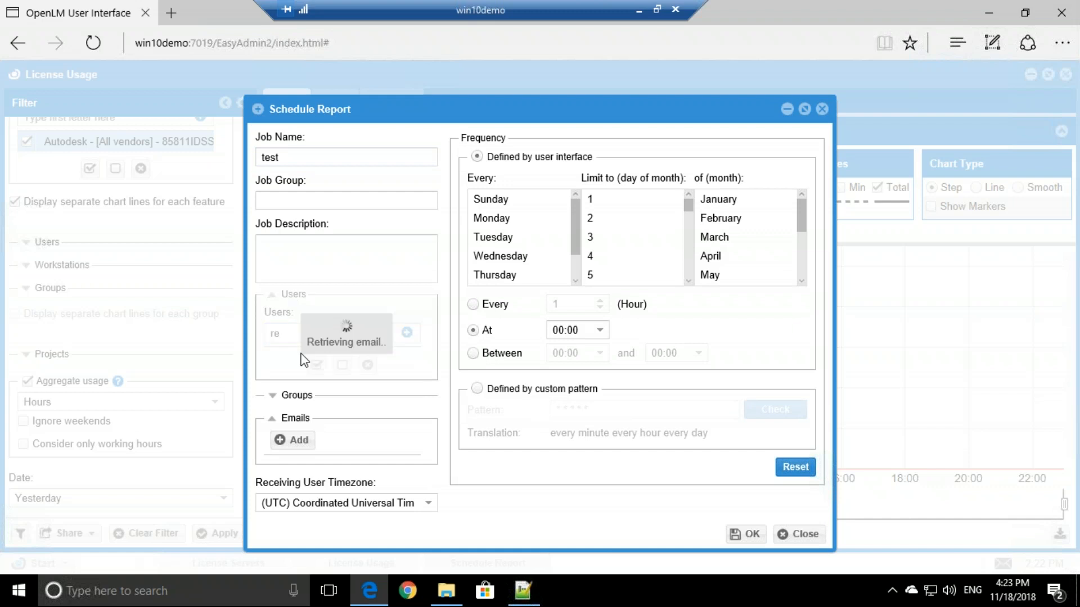
# - Save an e-mail address in the user's details, then remove the user from the recipients
pyautogui.click(508, 351)
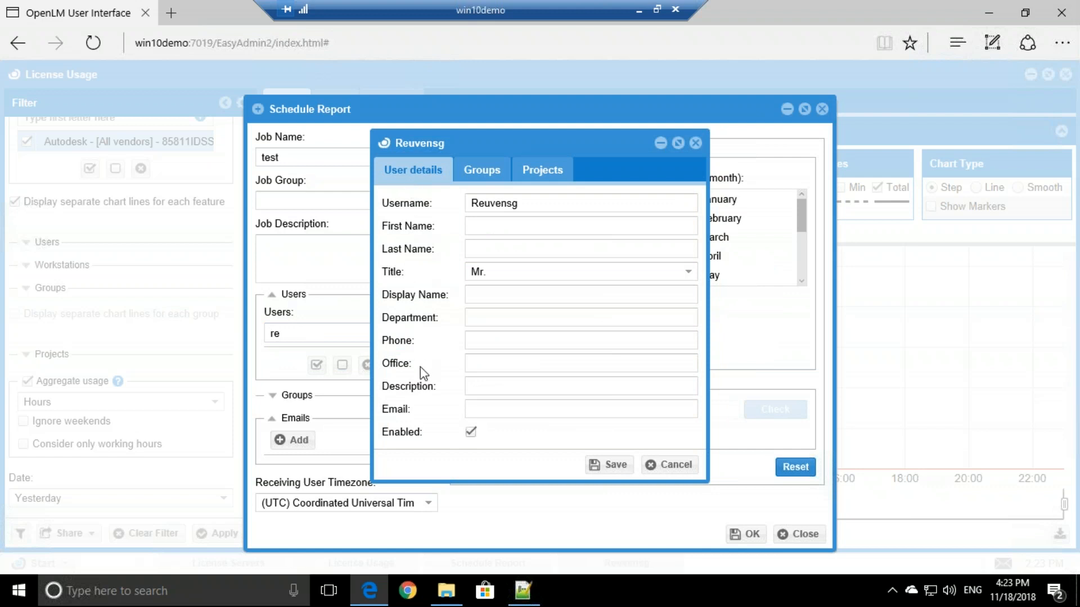
pyautogui.click(480, 408)
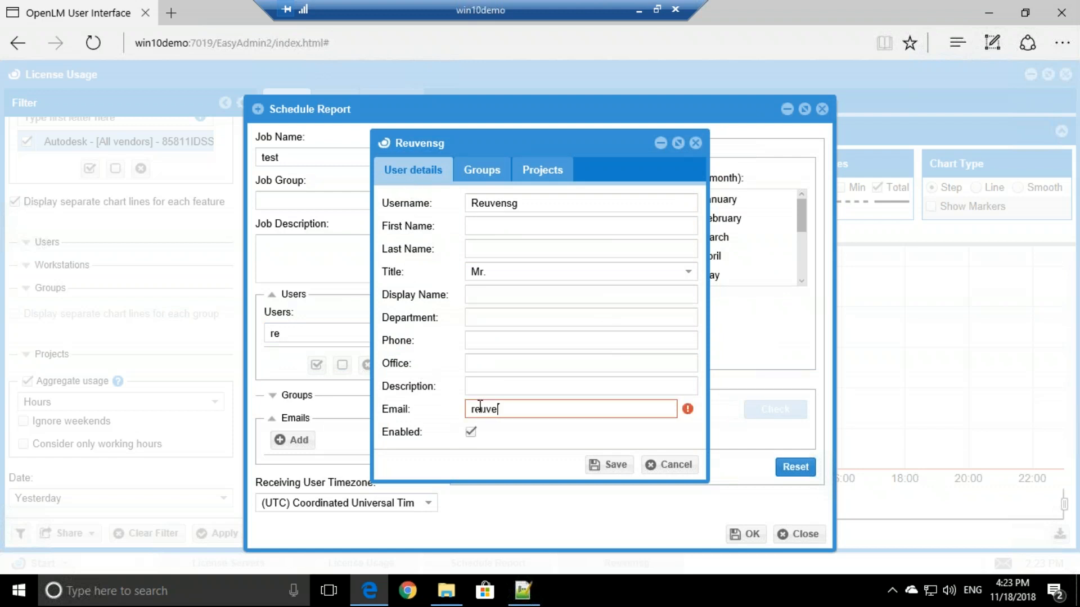
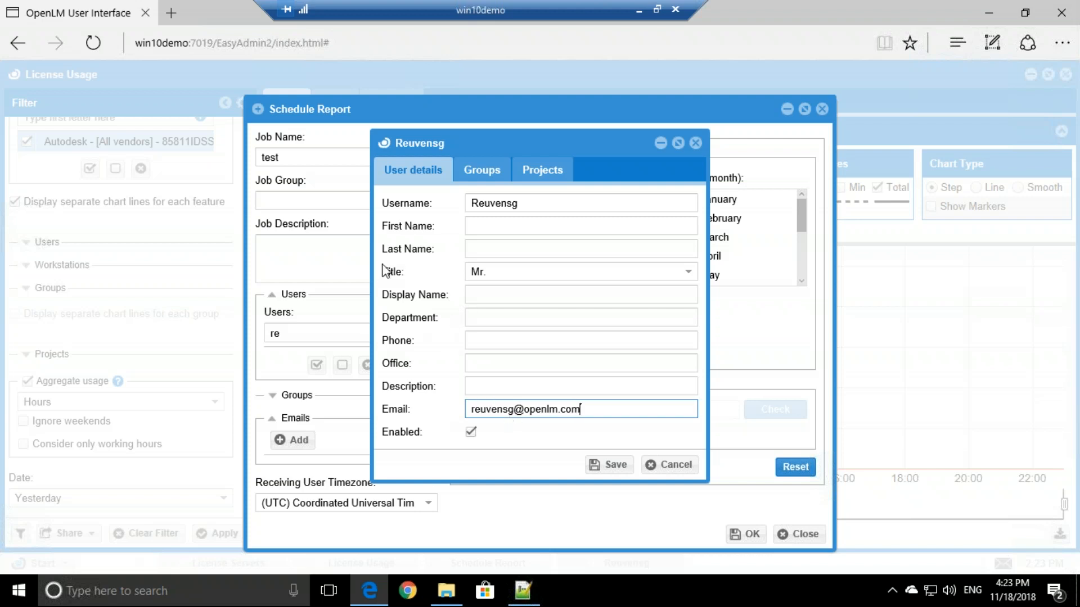
pyautogui.click(609, 465)
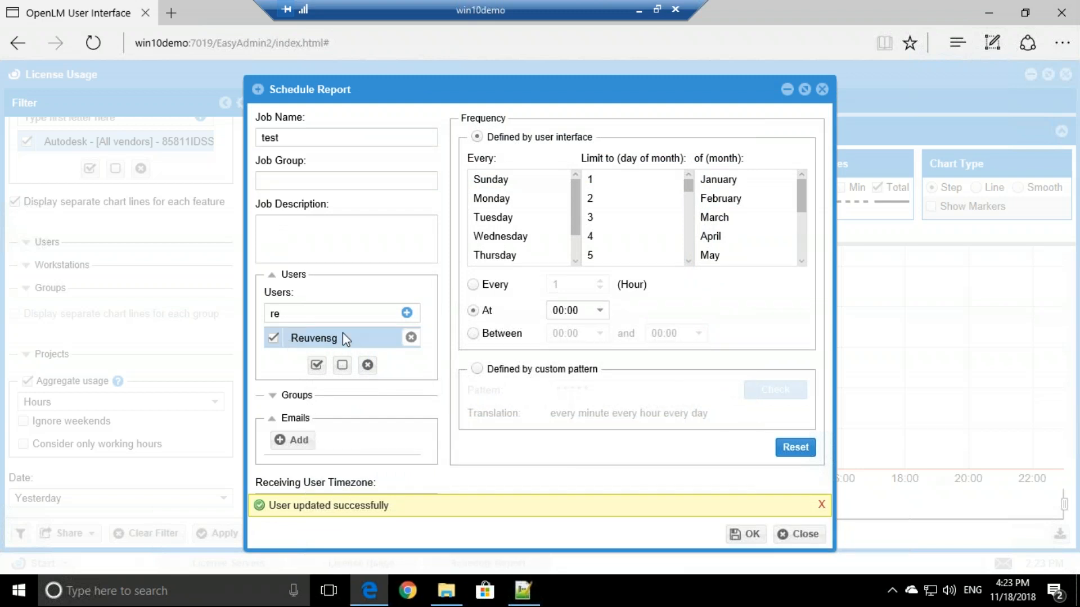
pyautogui.click(411, 338)
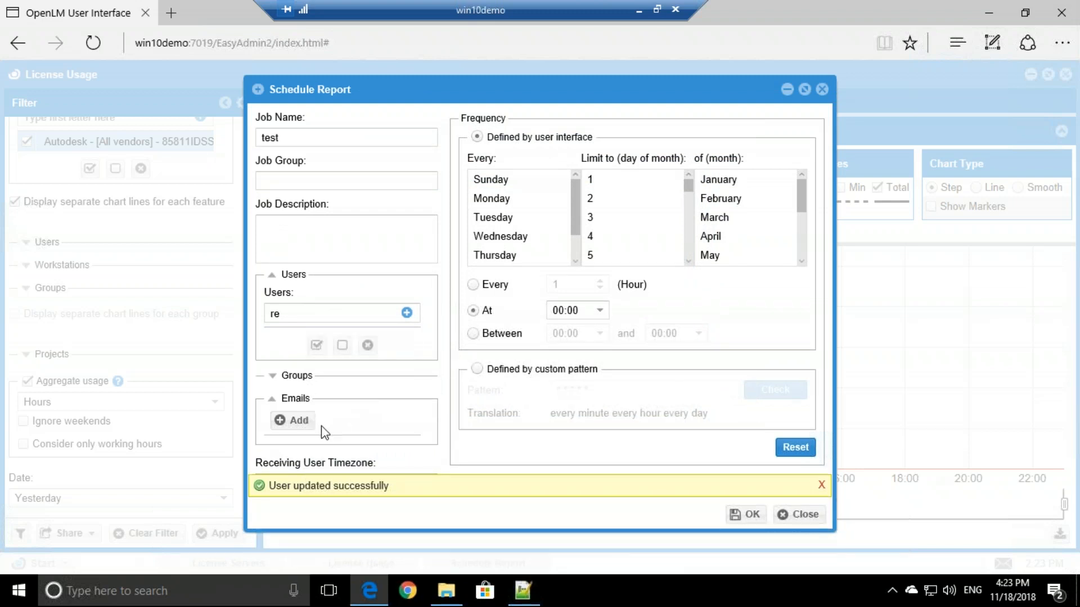
# - Add an e-mail recipient entry and set the job to run on Monday only
pyautogui.click(293, 423)
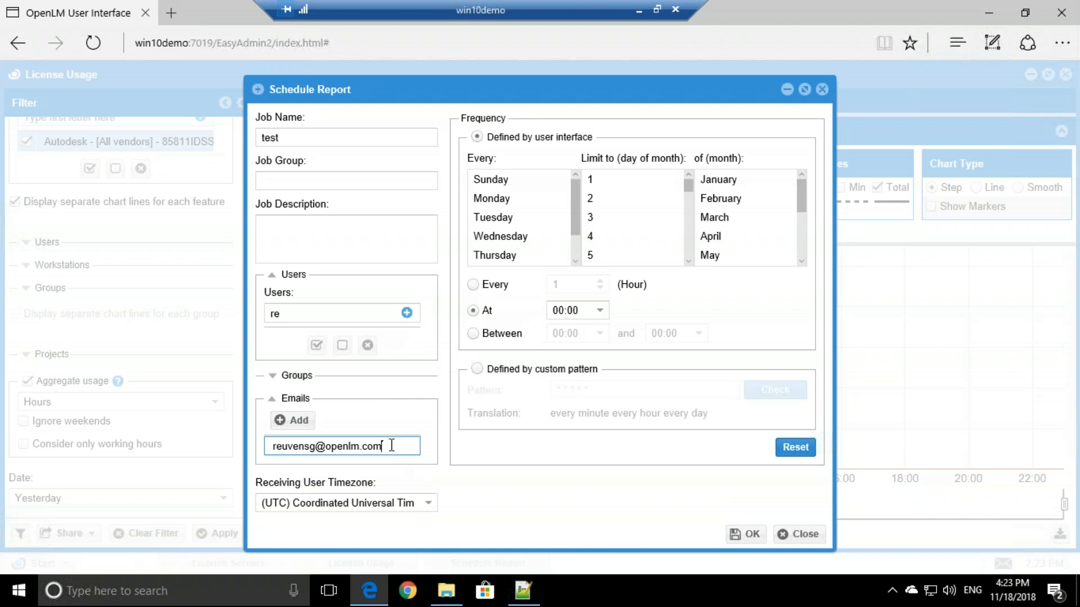
pyautogui.click(521, 199)
pyautogui.scroll(-1, 520, 201)
pyautogui.keyDown('ctrl'); pyautogui.click(520, 200); pyautogui.keyUp('ctrl')
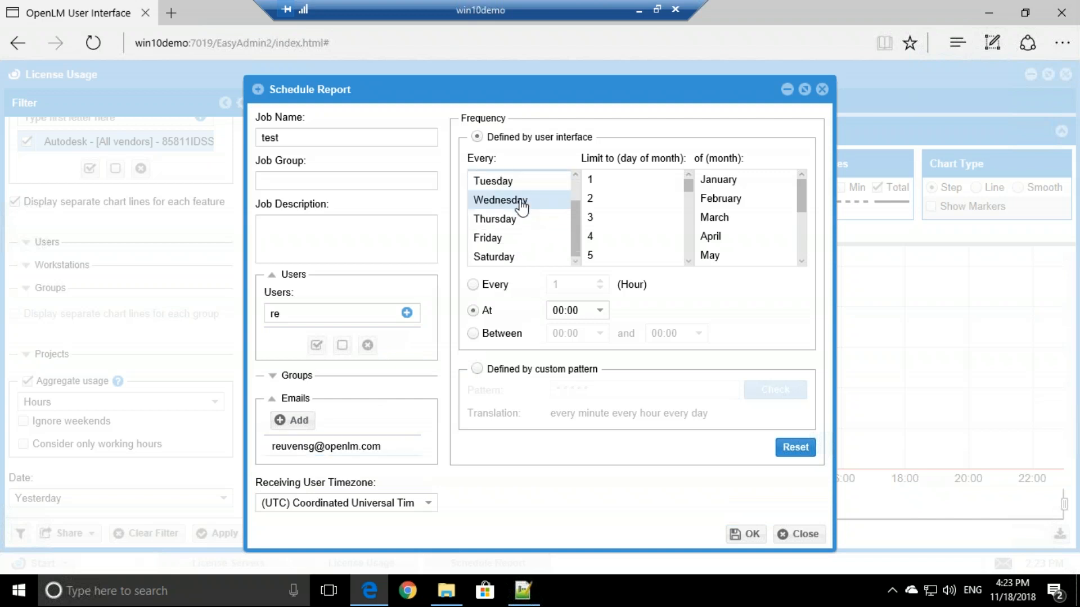
pyautogui.scroll(1, 520, 202)
pyautogui.click(516, 182)
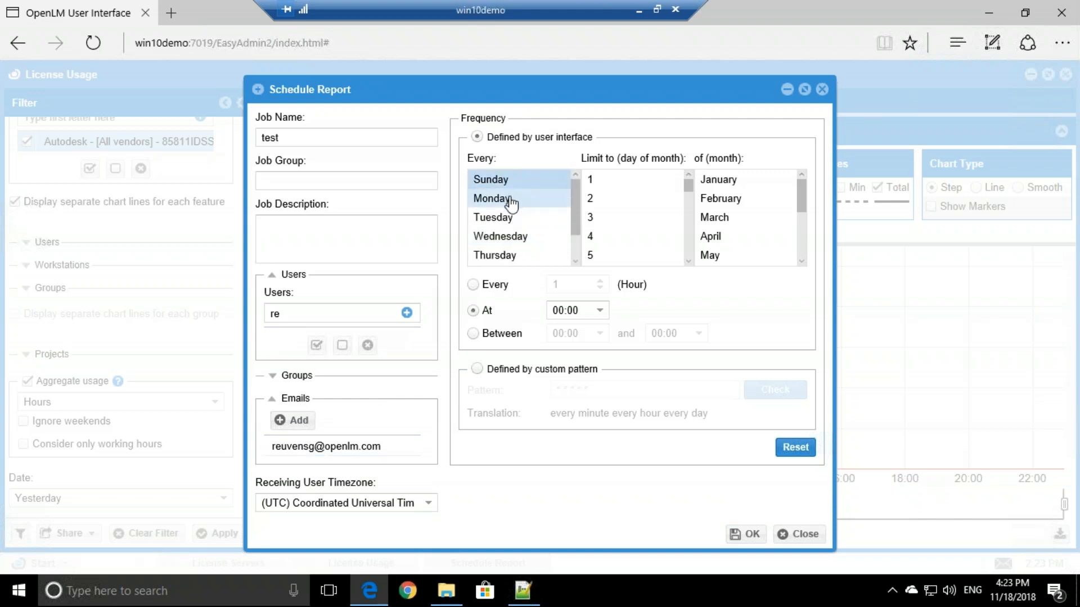
pyautogui.click(509, 198)
pyautogui.moveTo(495, 180); pyautogui.dragTo(517, 237)
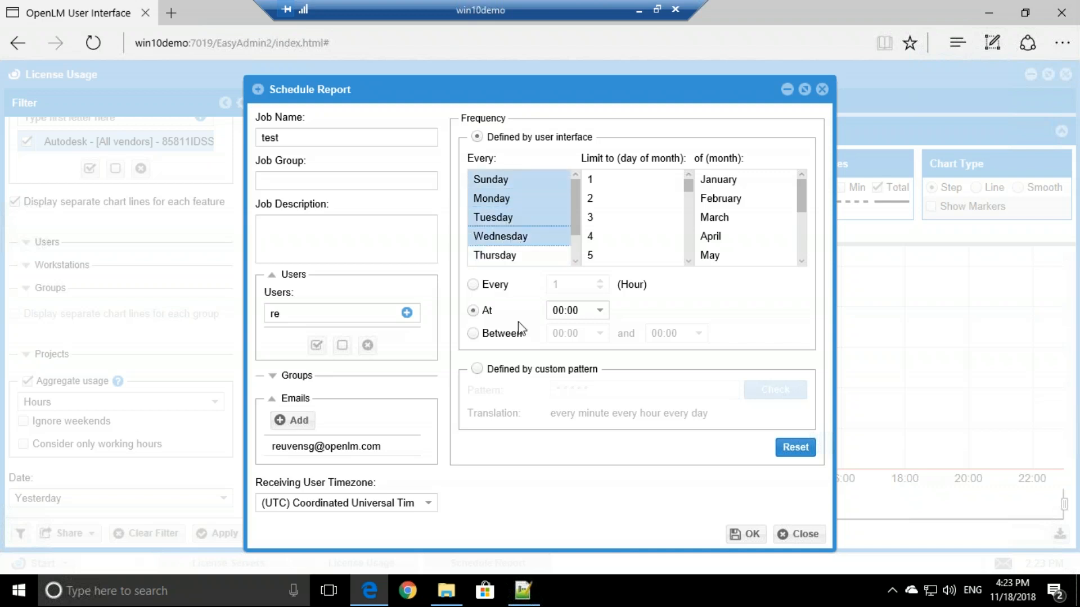
pyautogui.click(510, 200)
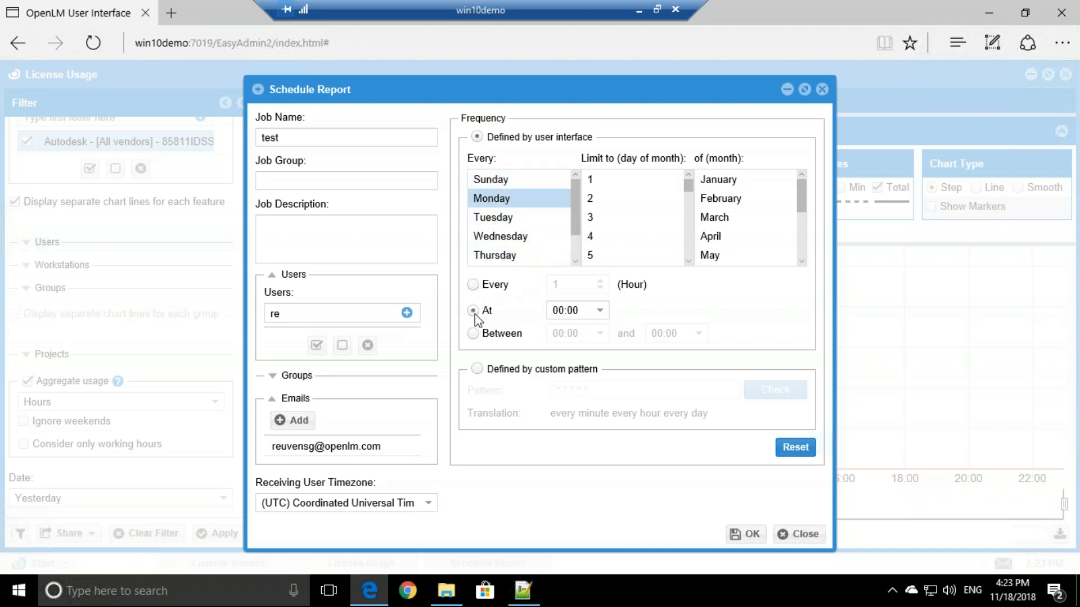
# - Set the run time to 01:00 and create the scheduled report job
pyautogui.click(578, 309)
pyautogui.moveTo(578, 309); pyautogui.dragTo(548, 309)
pyautogui.click(565, 309)
pyautogui.press('BackSpace')
pyautogui.write('1')
pyautogui.click(475, 285)
pyautogui.click(474, 310)
pyautogui.click(746, 535)
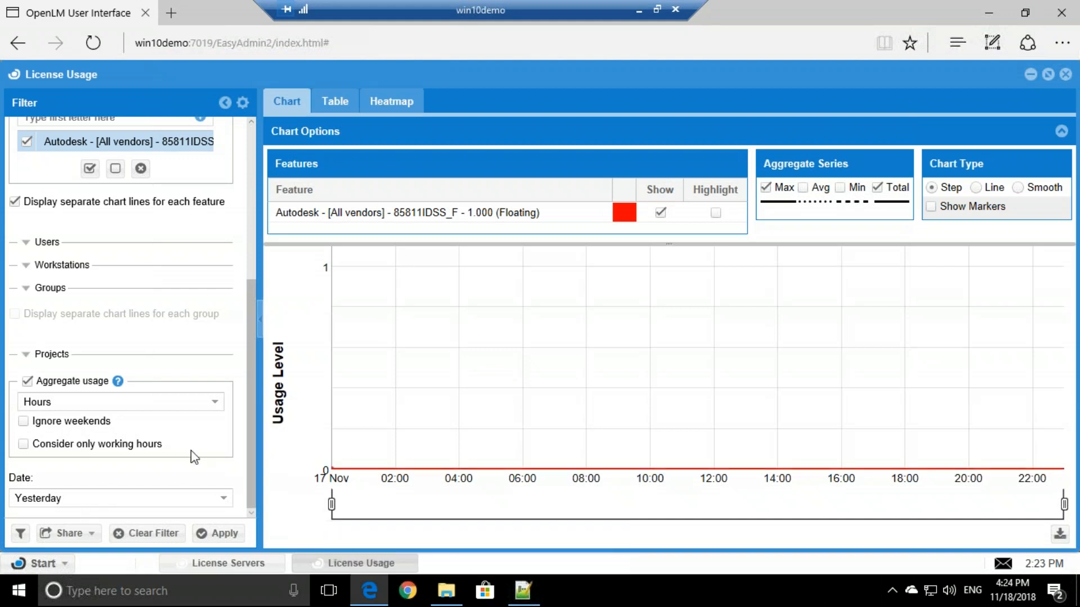
# - Open Scheduling Tasks and check that the 'test' License Usage job in group DEFAULT shows status Waiting
pyautogui.click(39, 562)
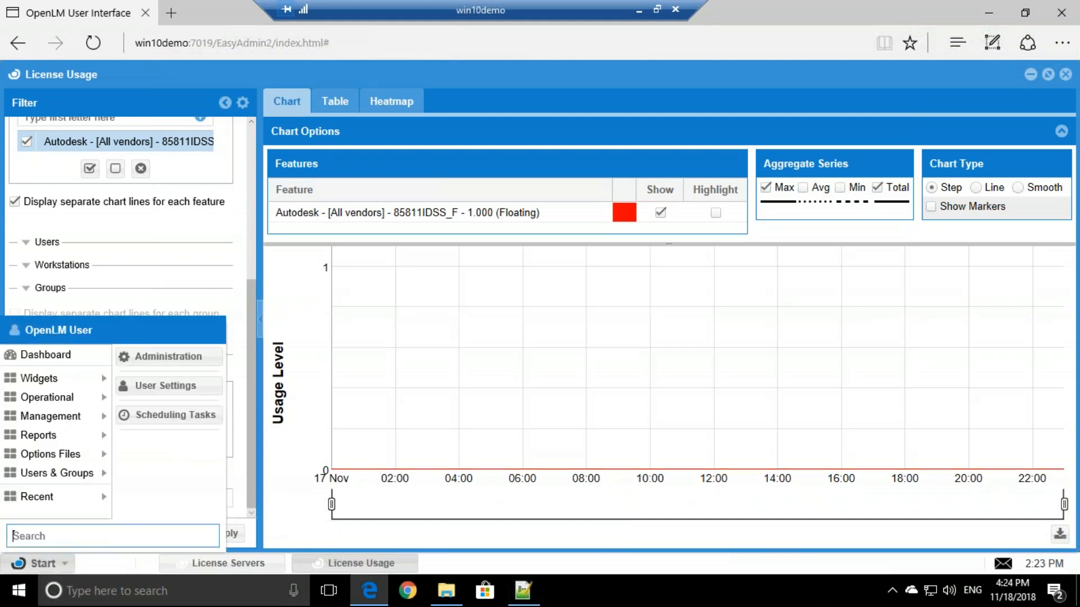
pyautogui.click(163, 416)
pyautogui.click(419, 207)
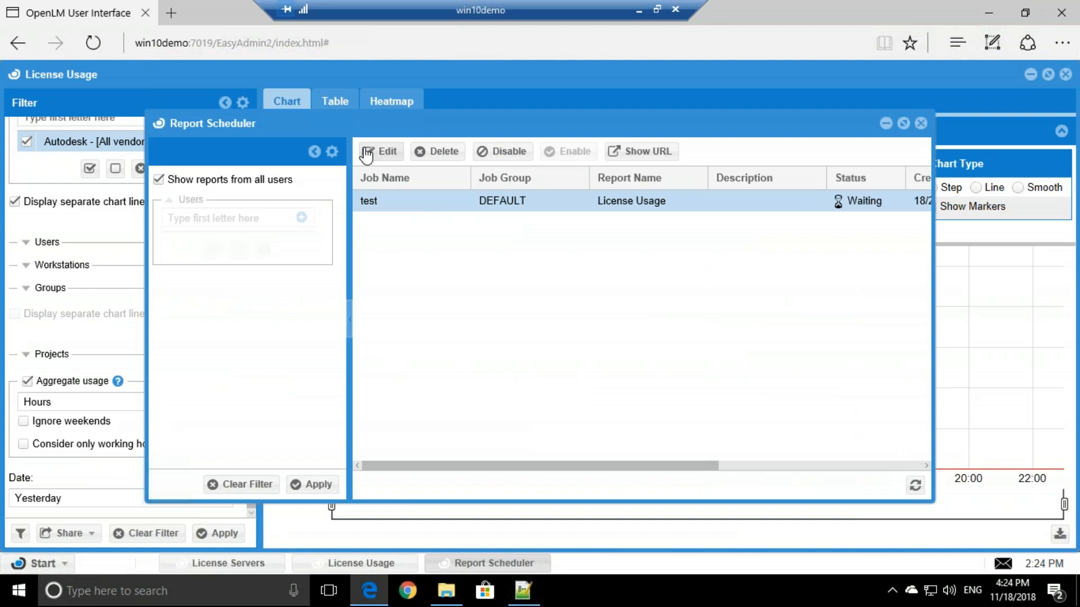
pyautogui.moveTo(510, 467); pyautogui.dragTo(731, 466)
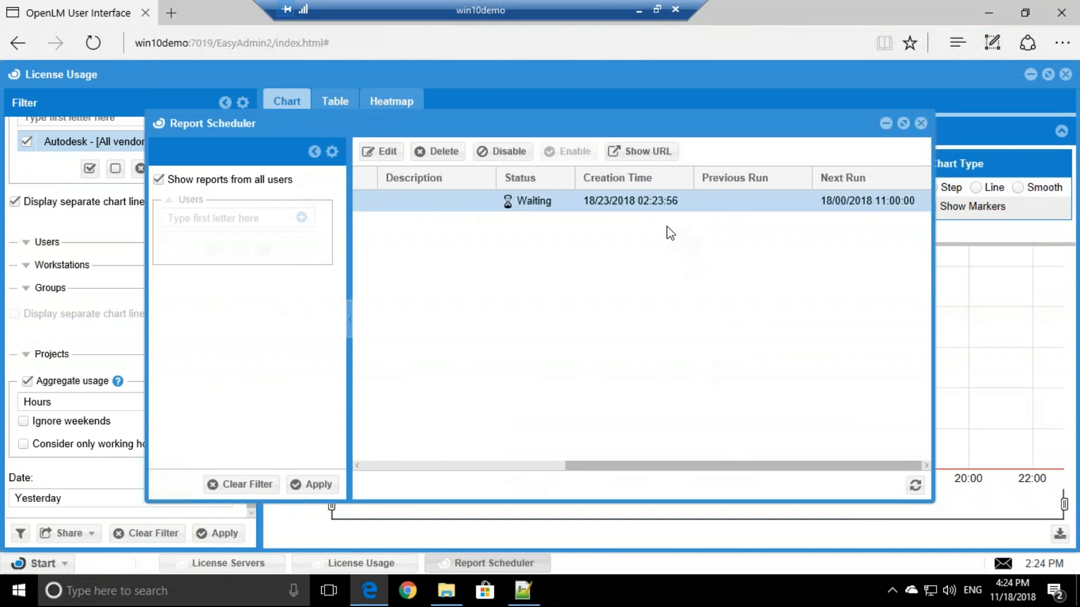